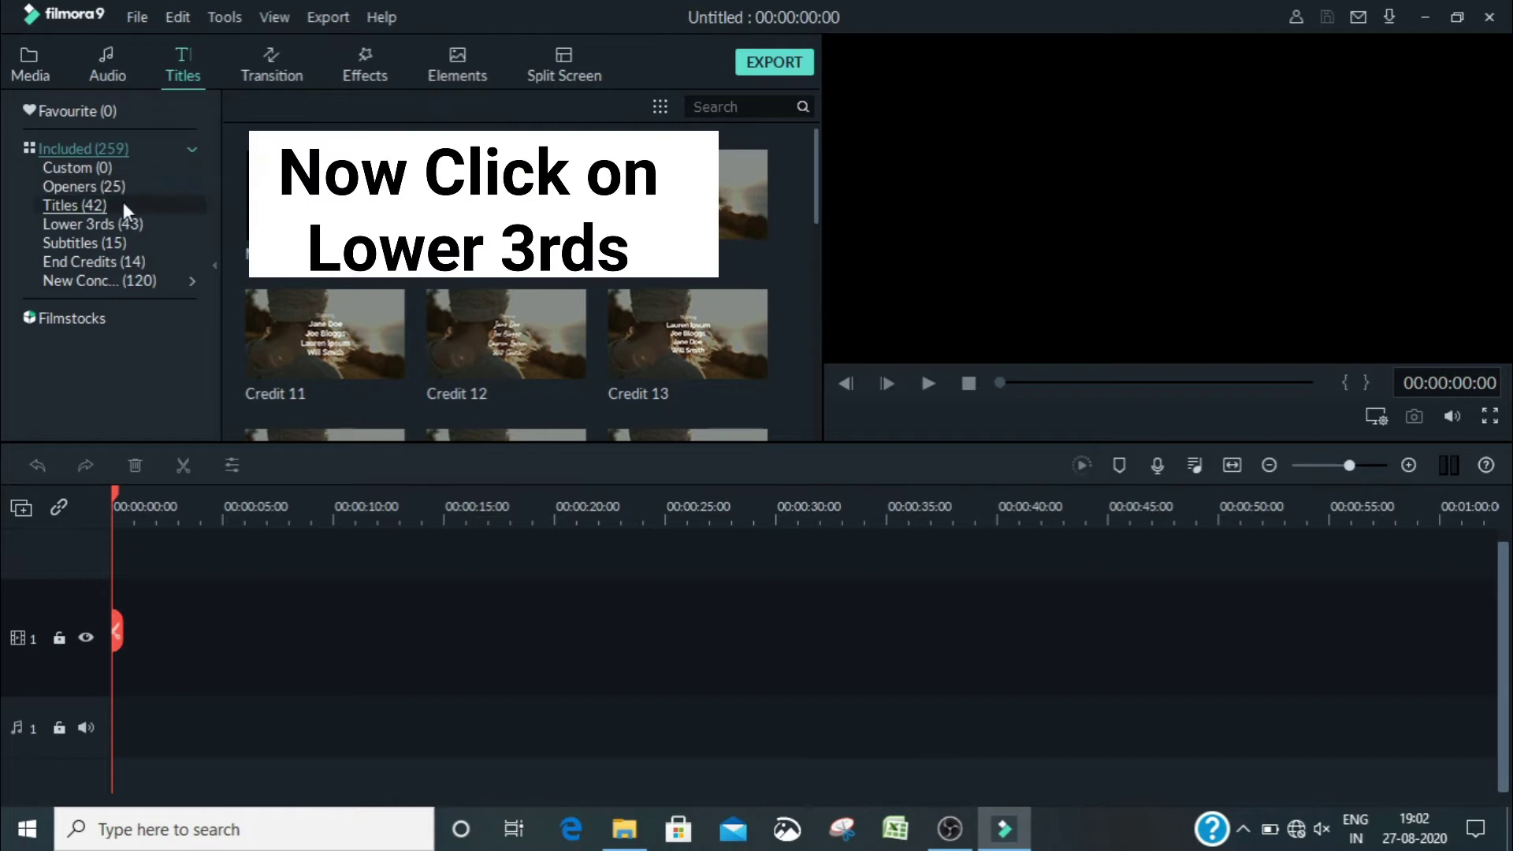
Step: Add the Lower Third 3 title from the Lower 3rds collection to the start of video track 2
click(111, 224)
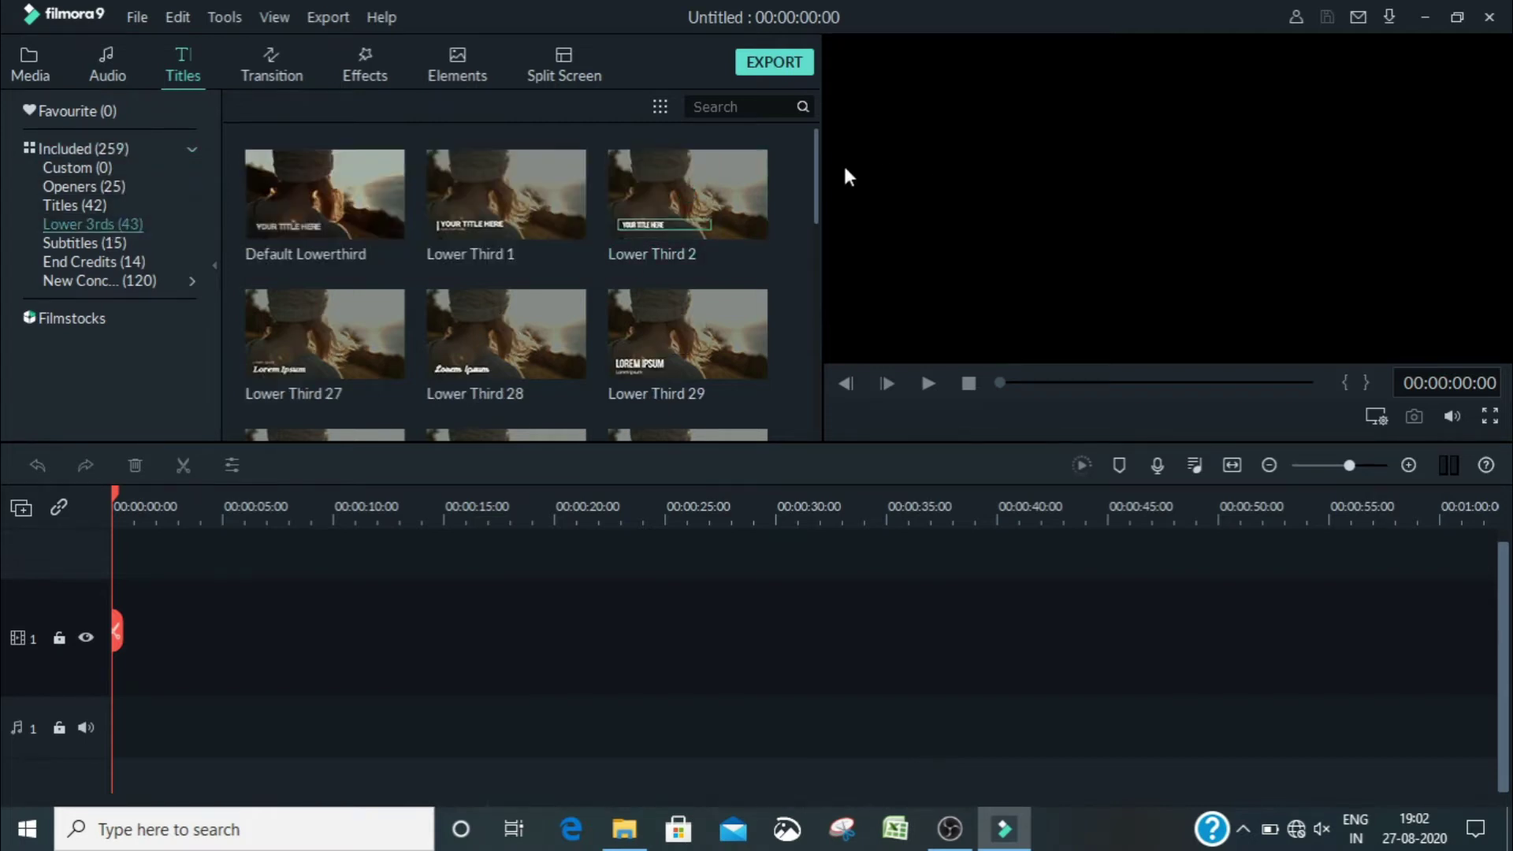
drag(817, 169, 819, 218)
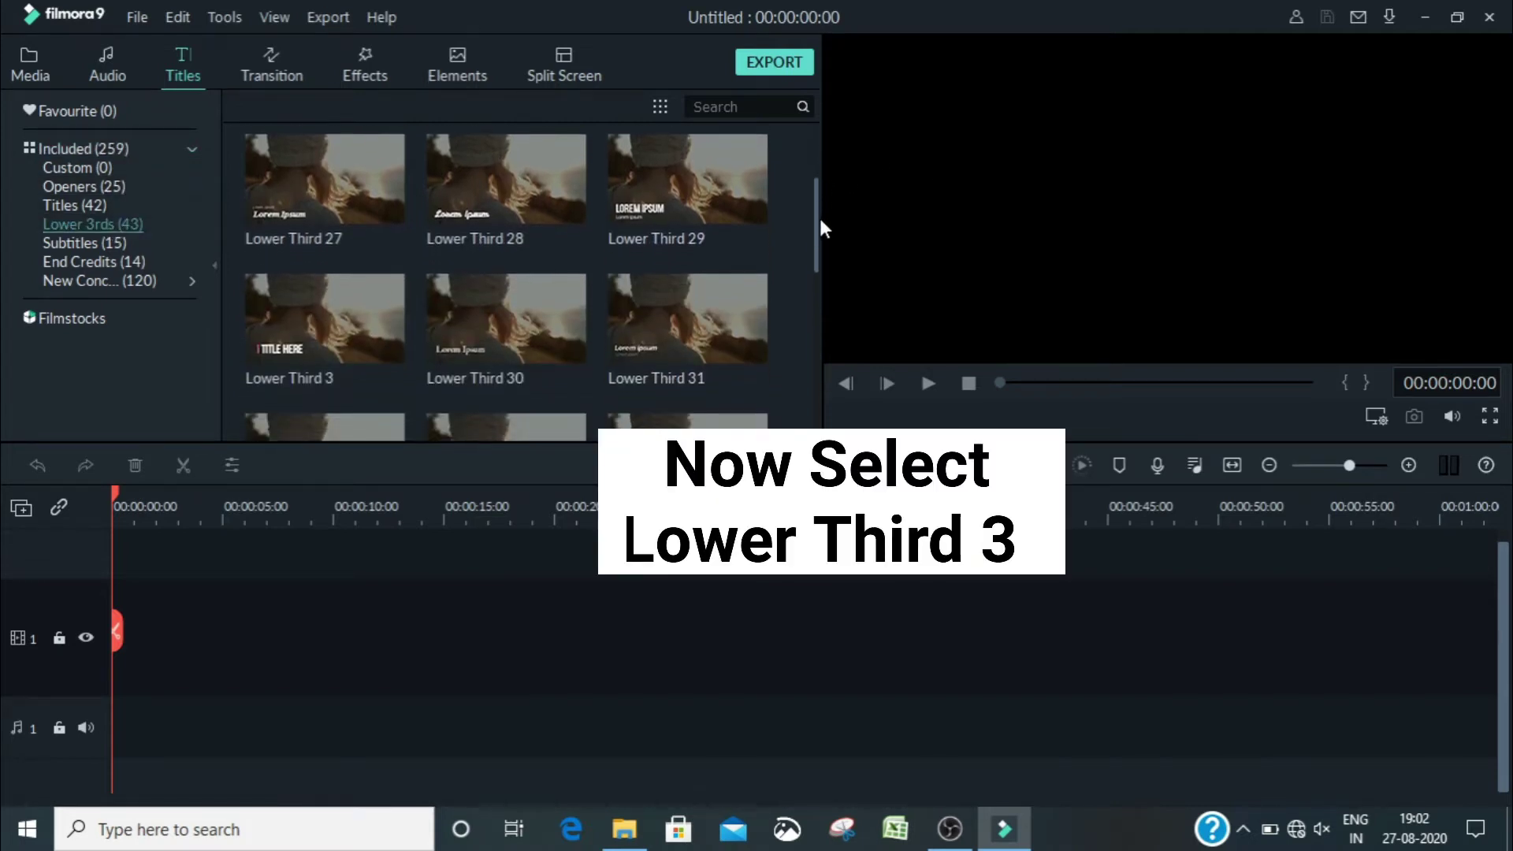
click(312, 330)
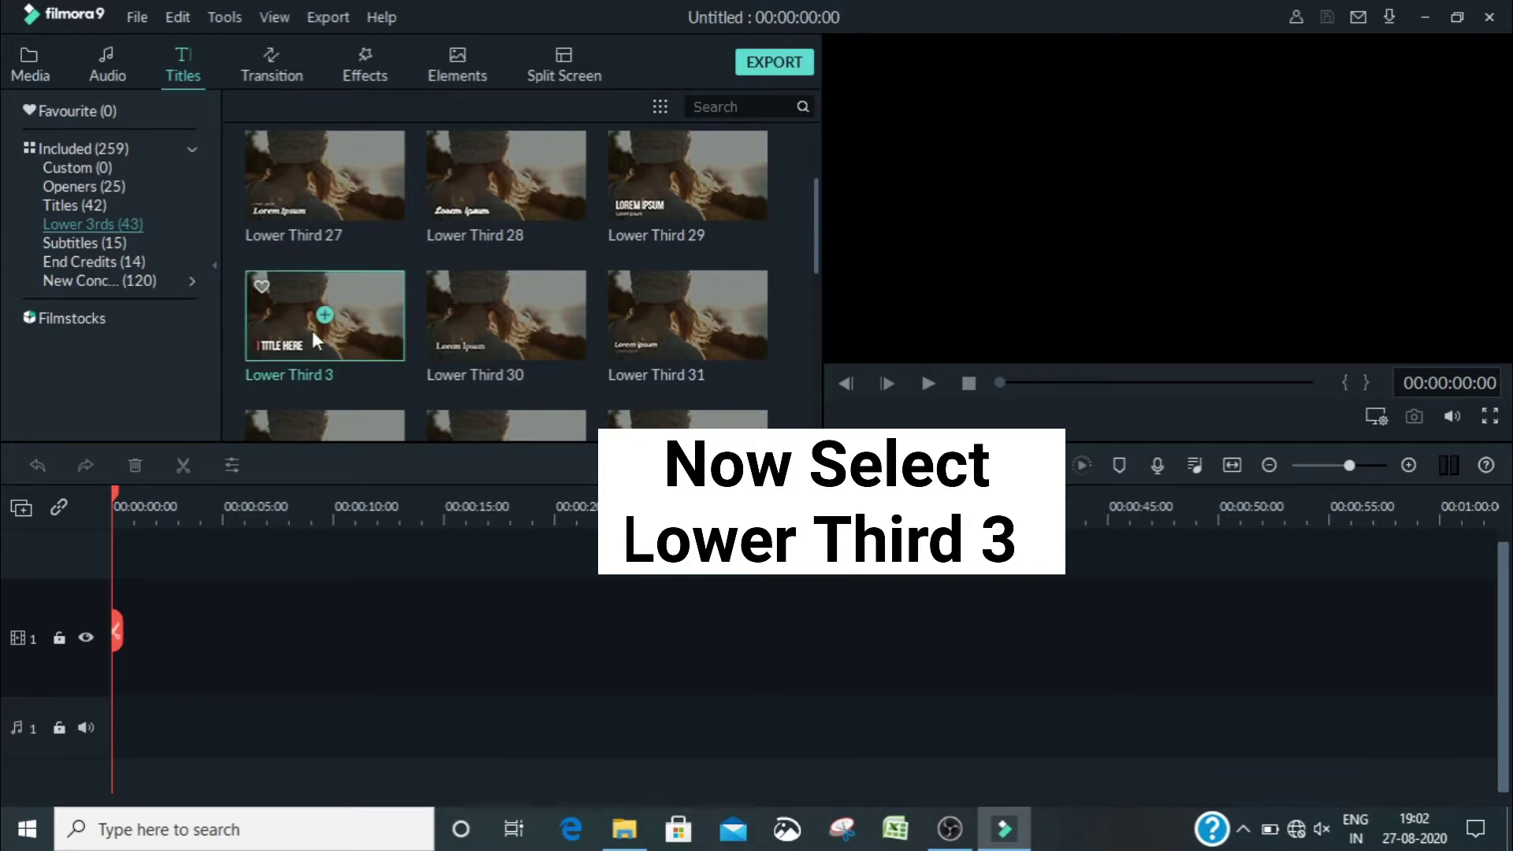
drag(313, 330, 128, 566)
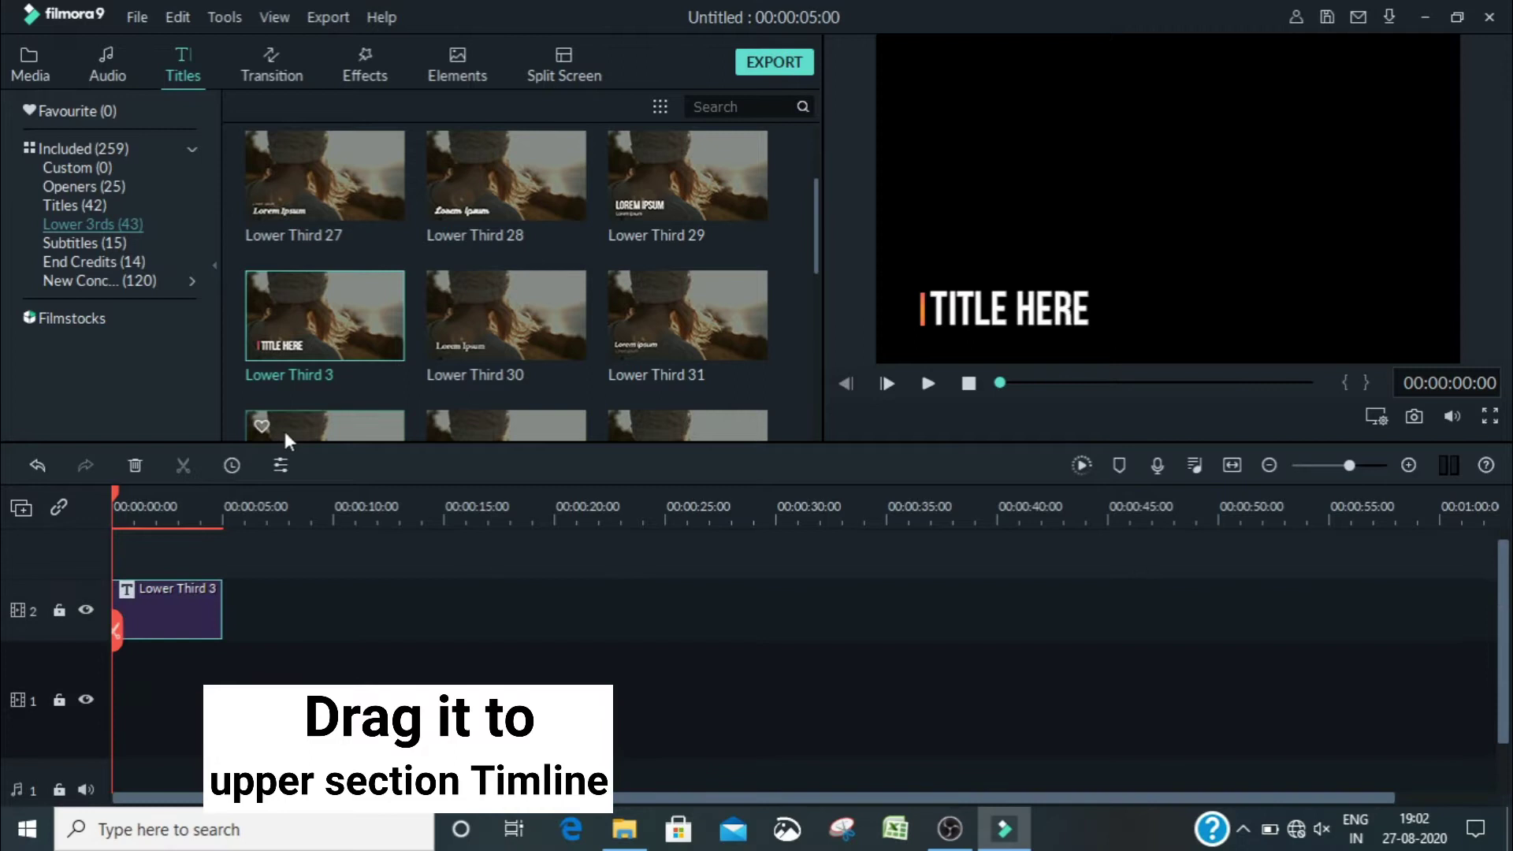
Step: Open the title in the advanced text editor and delete the orange bar beside the text
double_click(1040, 317)
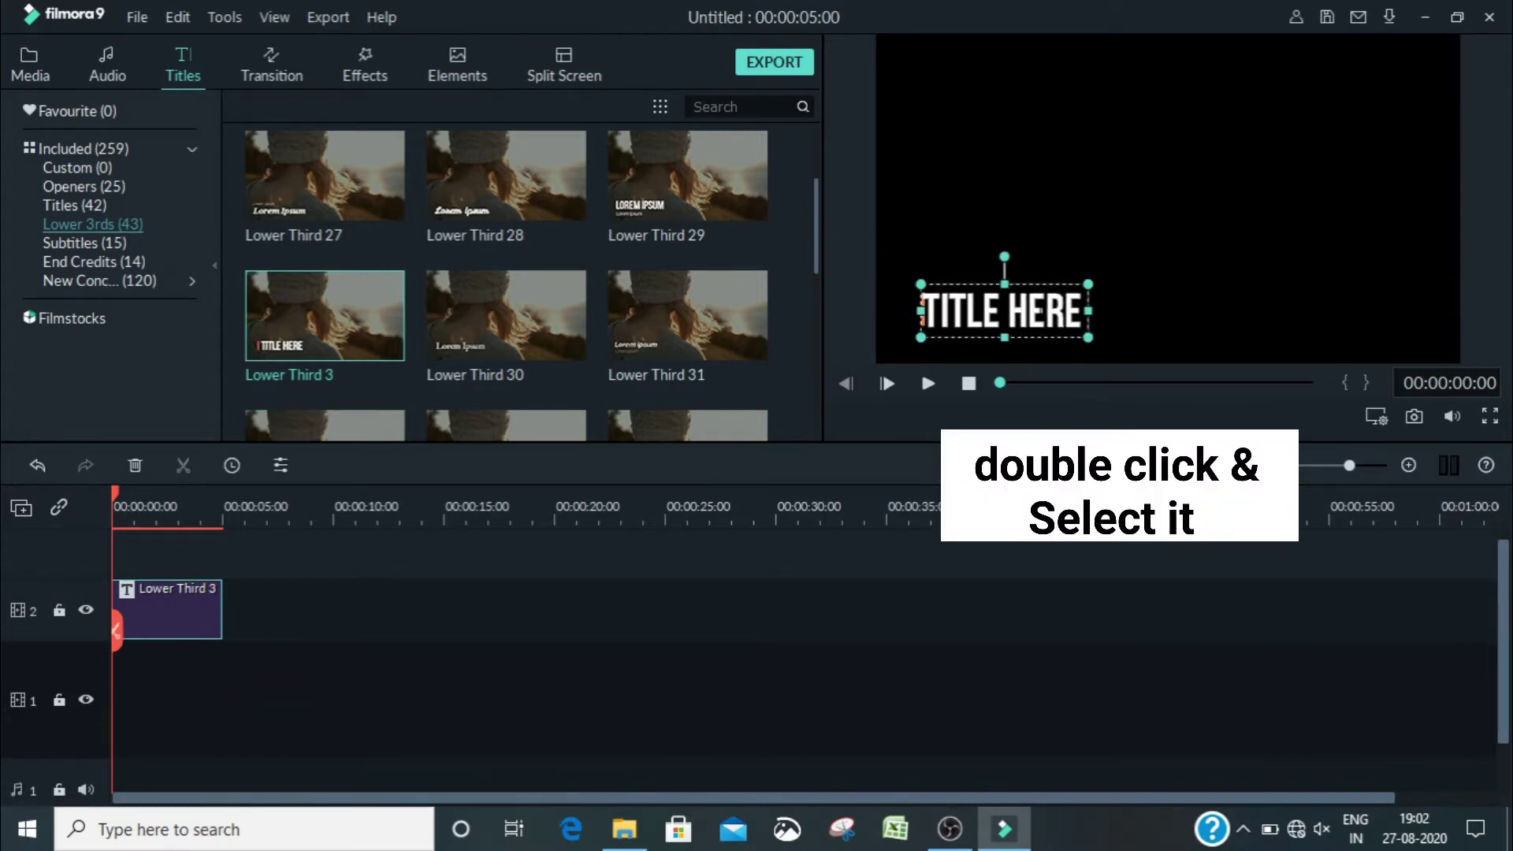
click(648, 412)
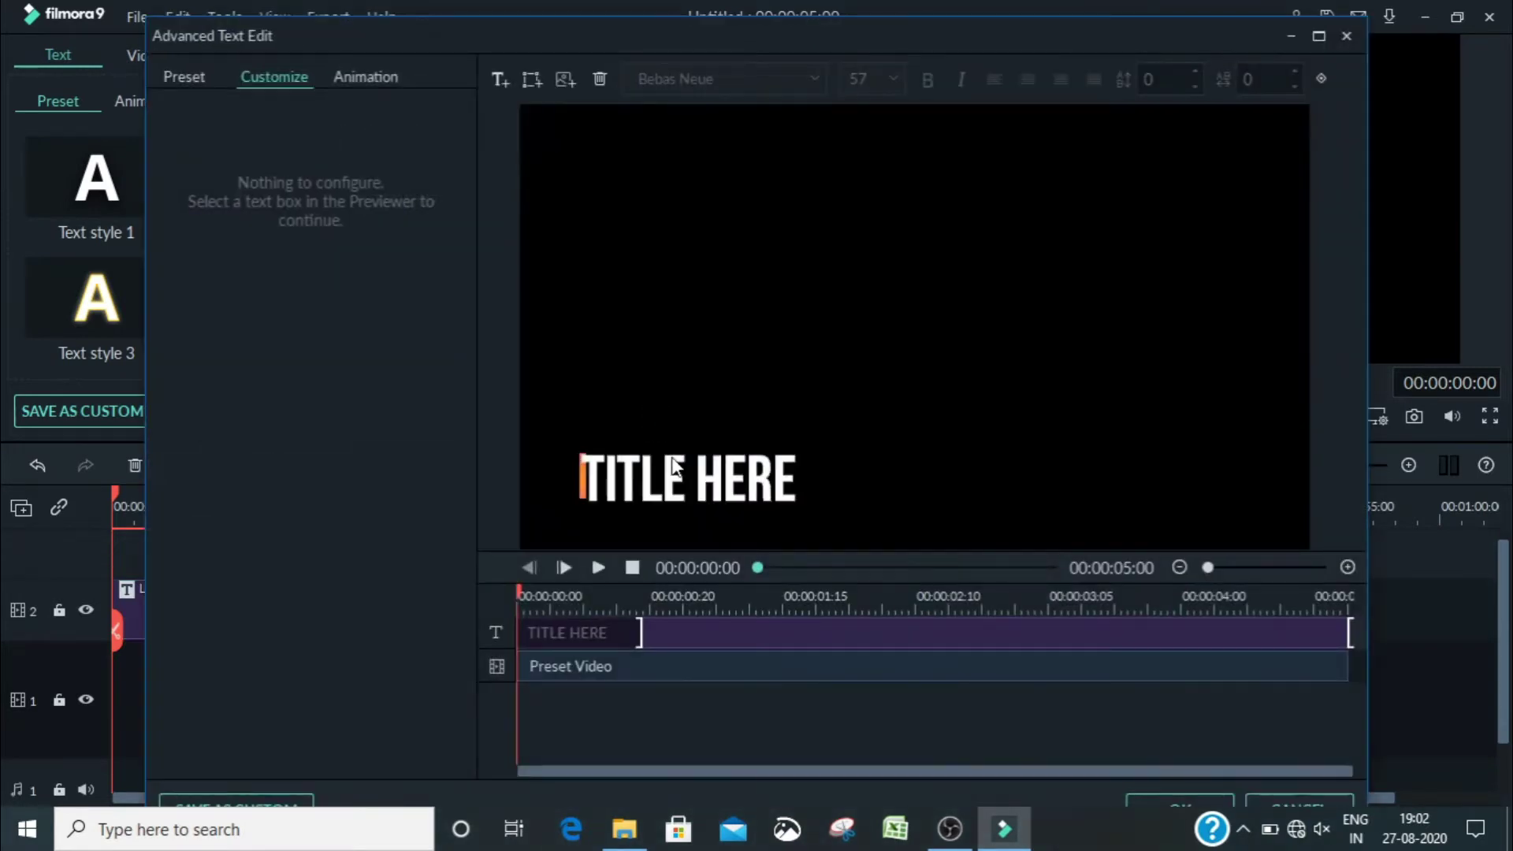
click(648, 472)
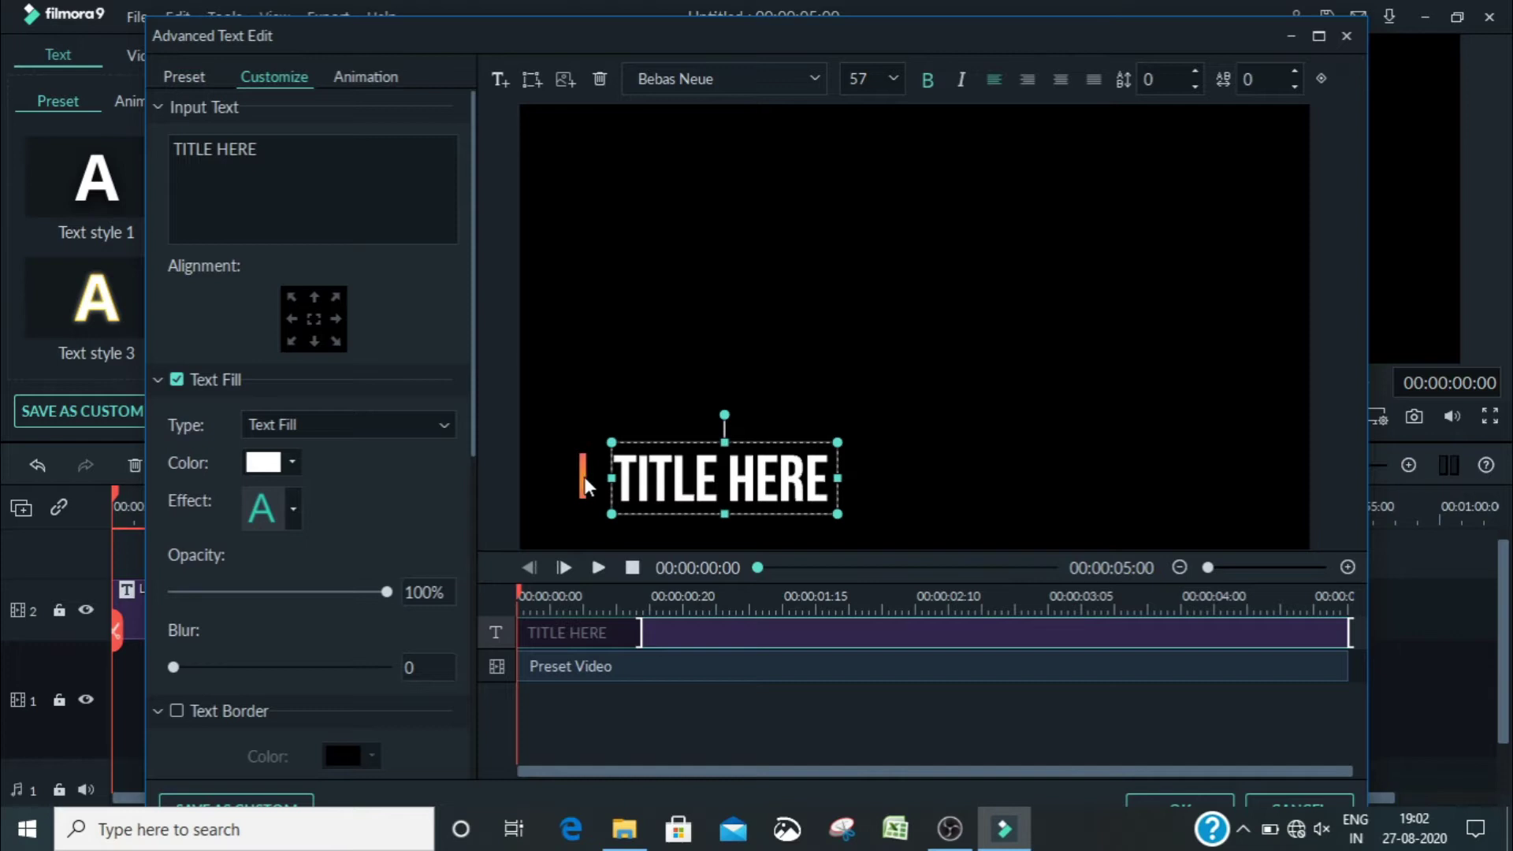
click(582, 478)
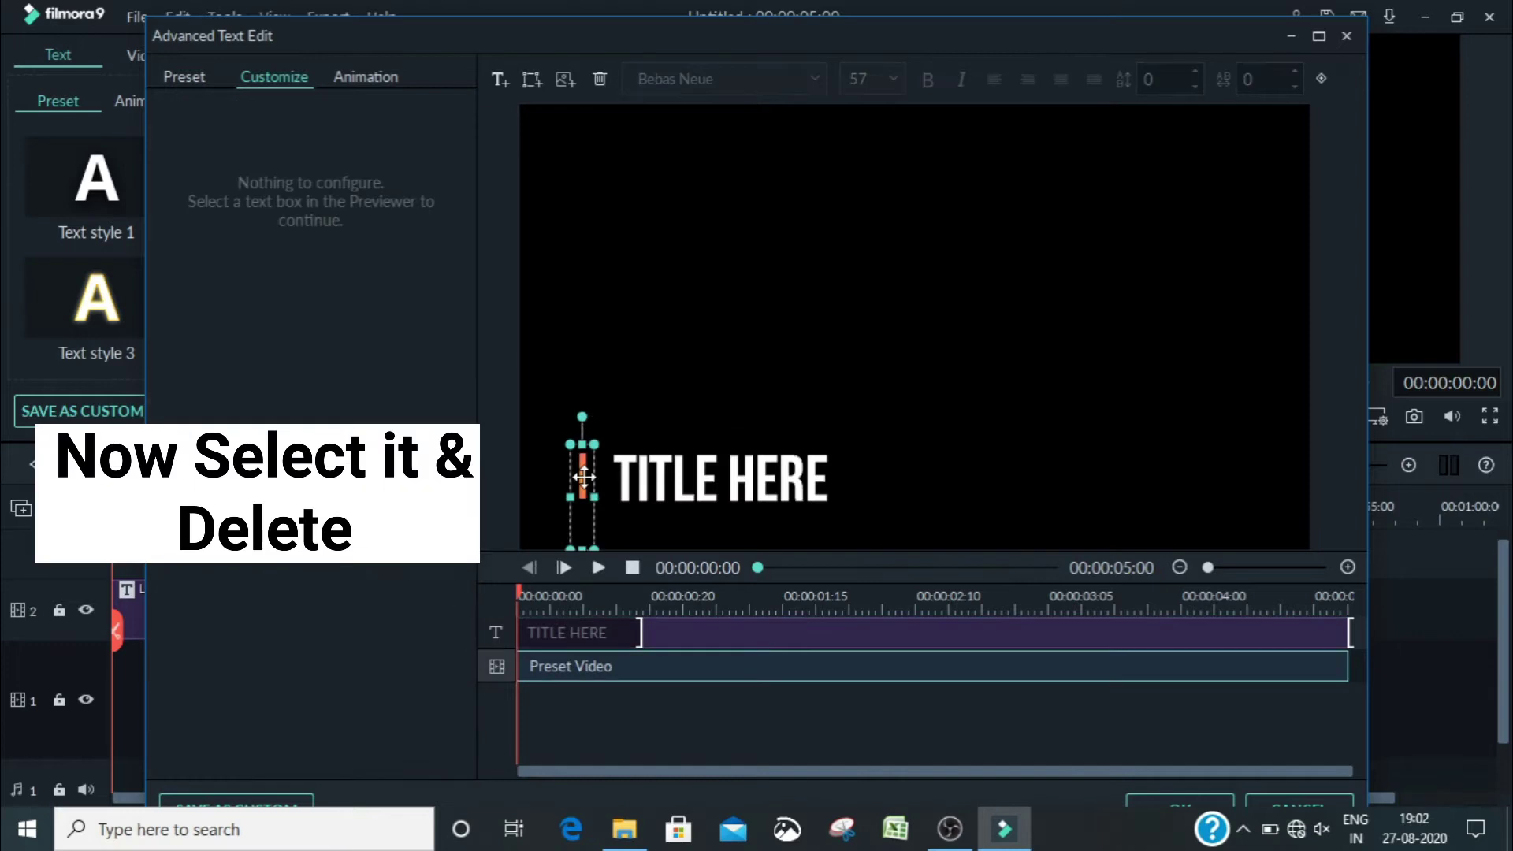
click(602, 78)
Step: Apply the Random animation to the TITLE HERE text box
click(656, 477)
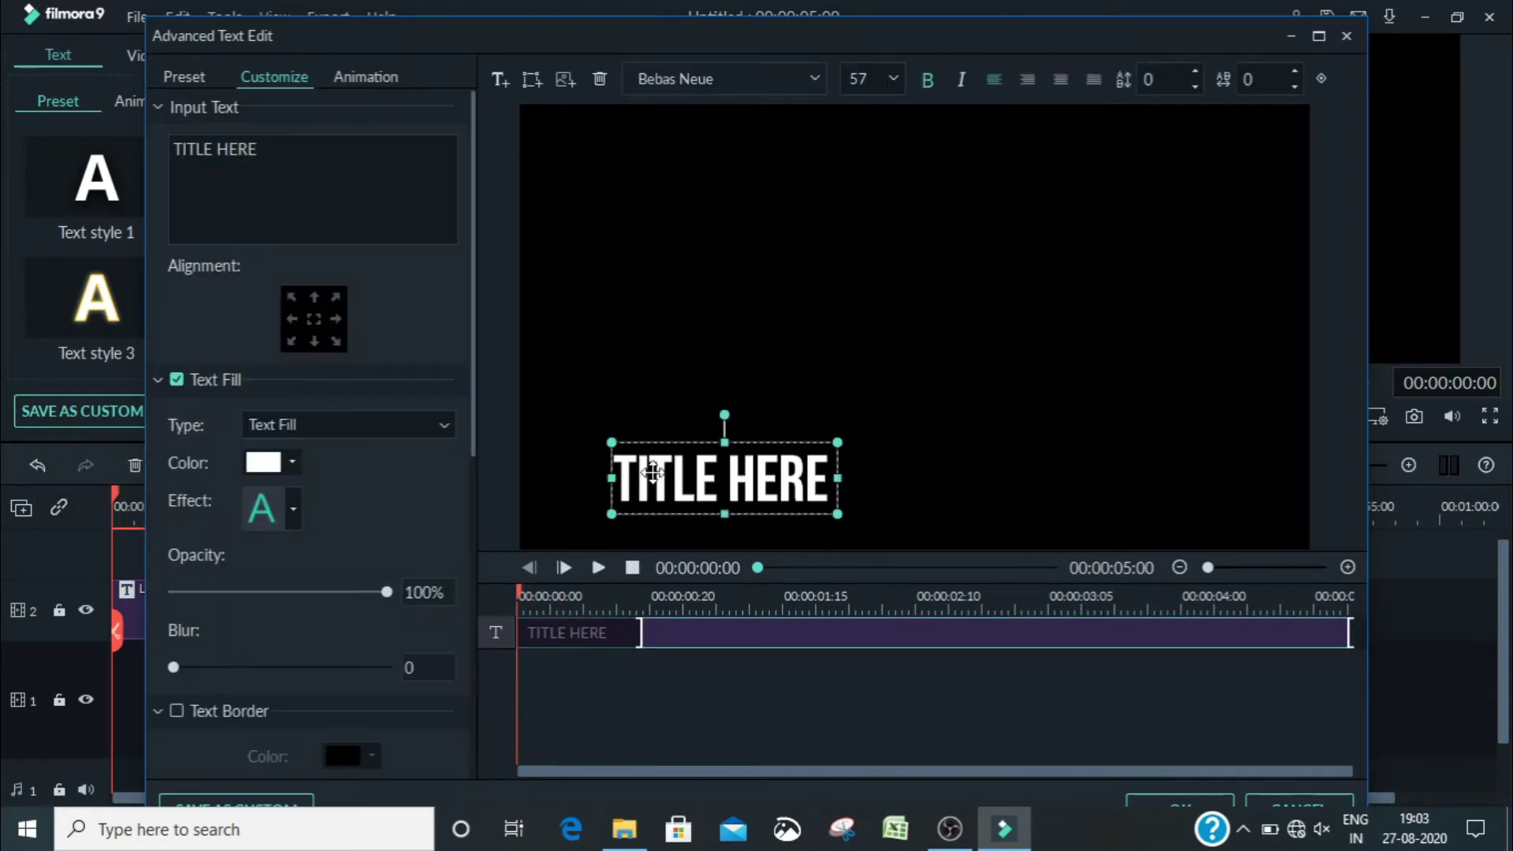
click(351, 70)
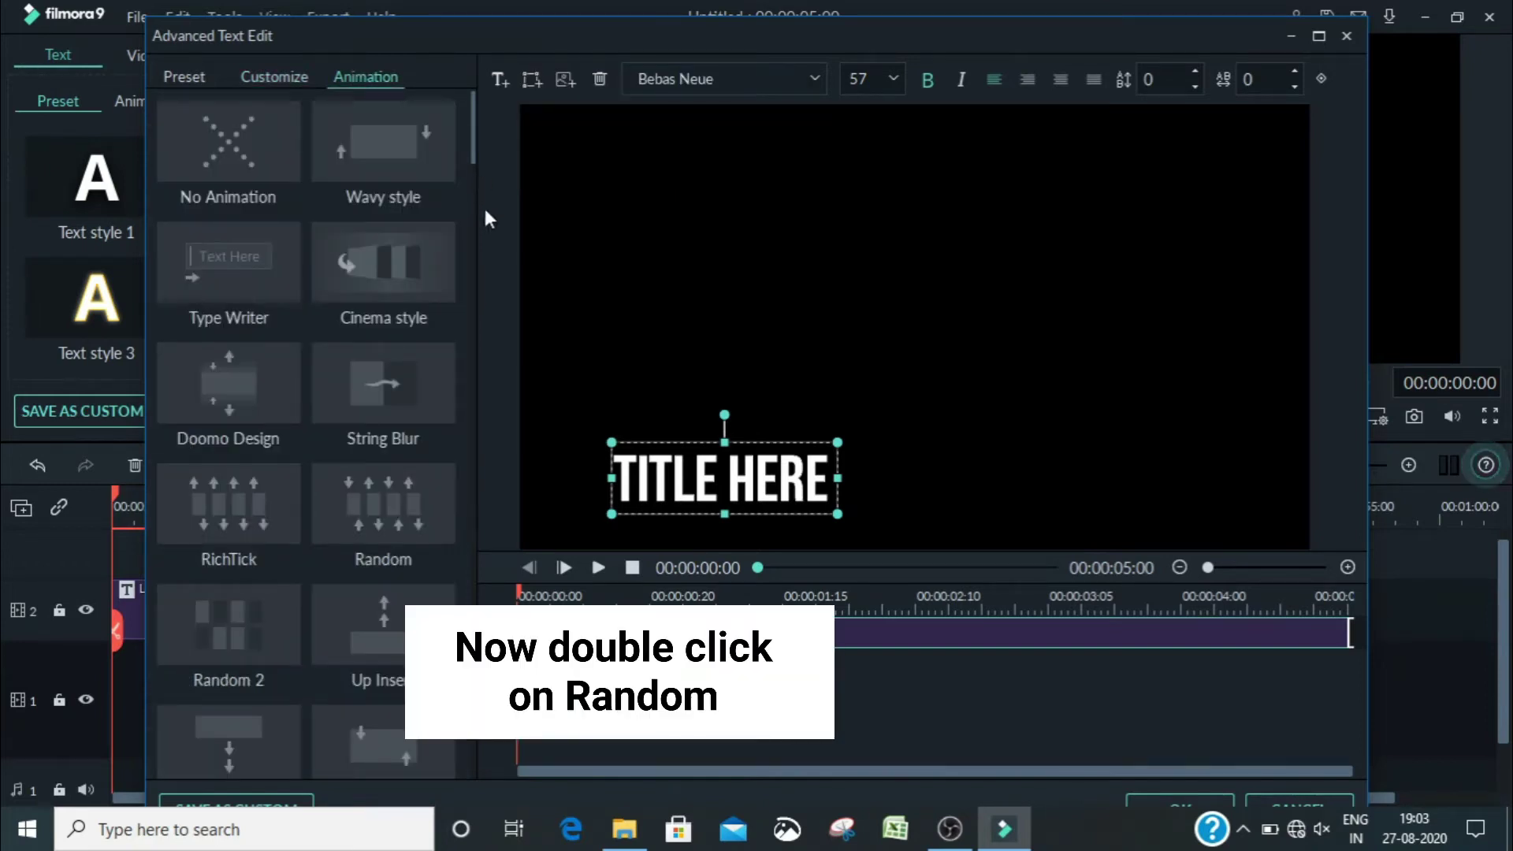
double_click(380, 526)
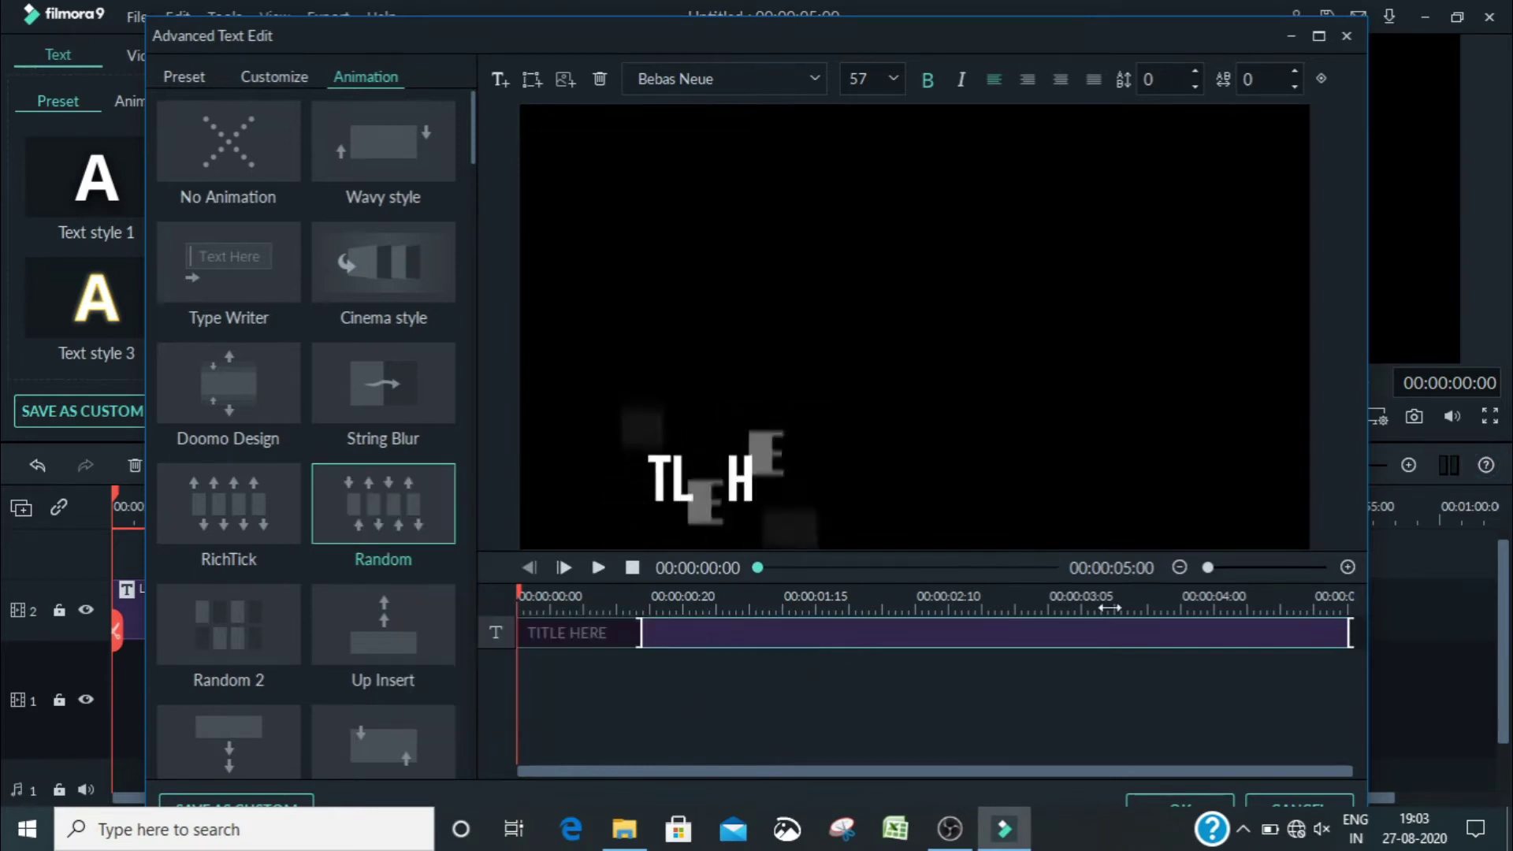
Step: Set the title's opening animation to end at 00:00:01:03 and its closing animation to start at 00:00:04:05
drag(1348, 629, 1268, 629)
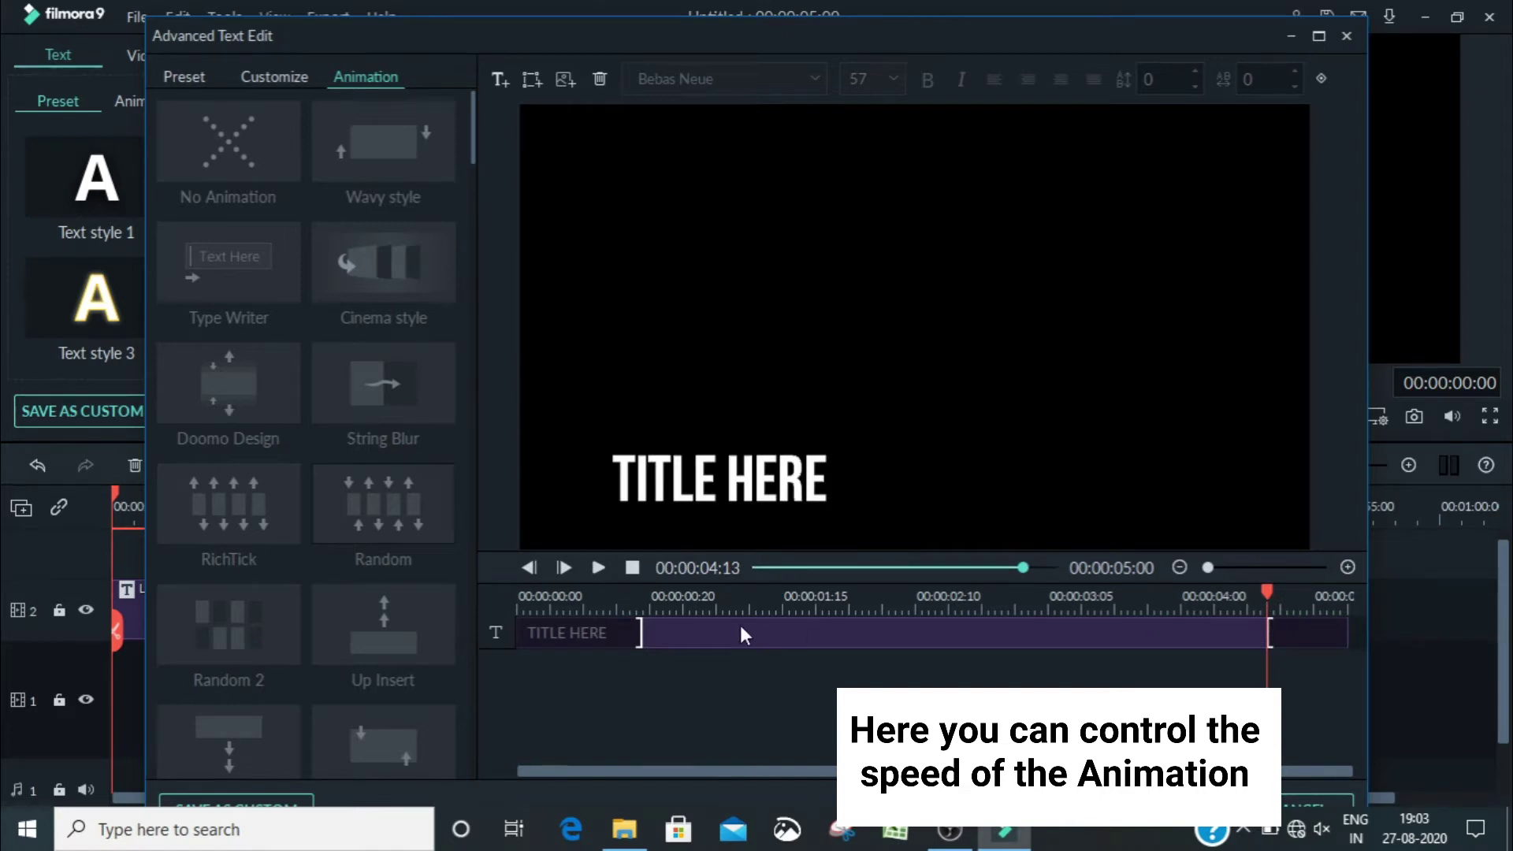
drag(641, 629, 699, 630)
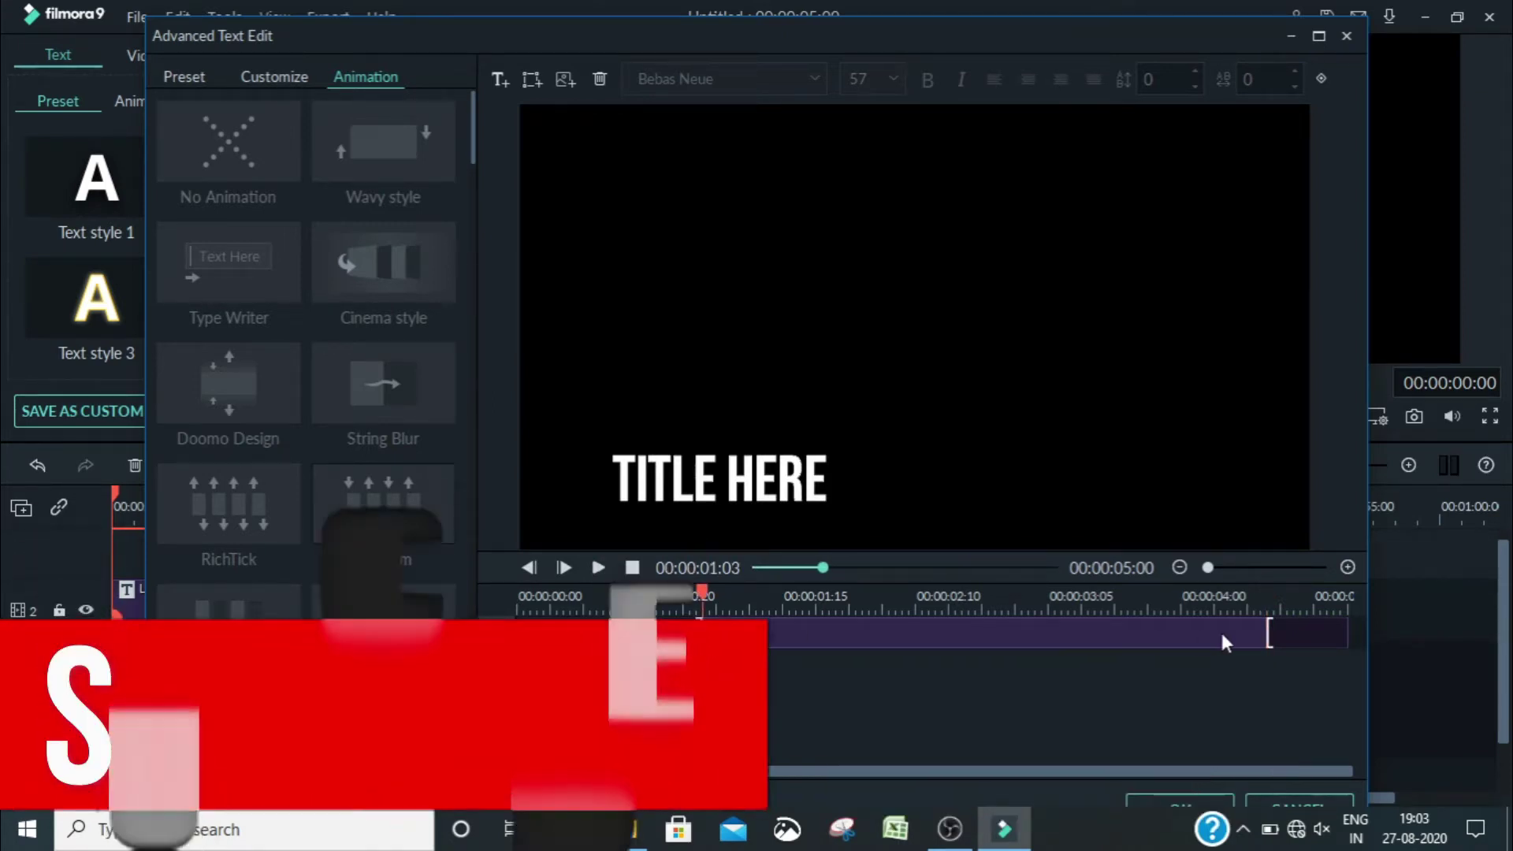
click(1265, 631)
drag(1266, 630, 1214, 630)
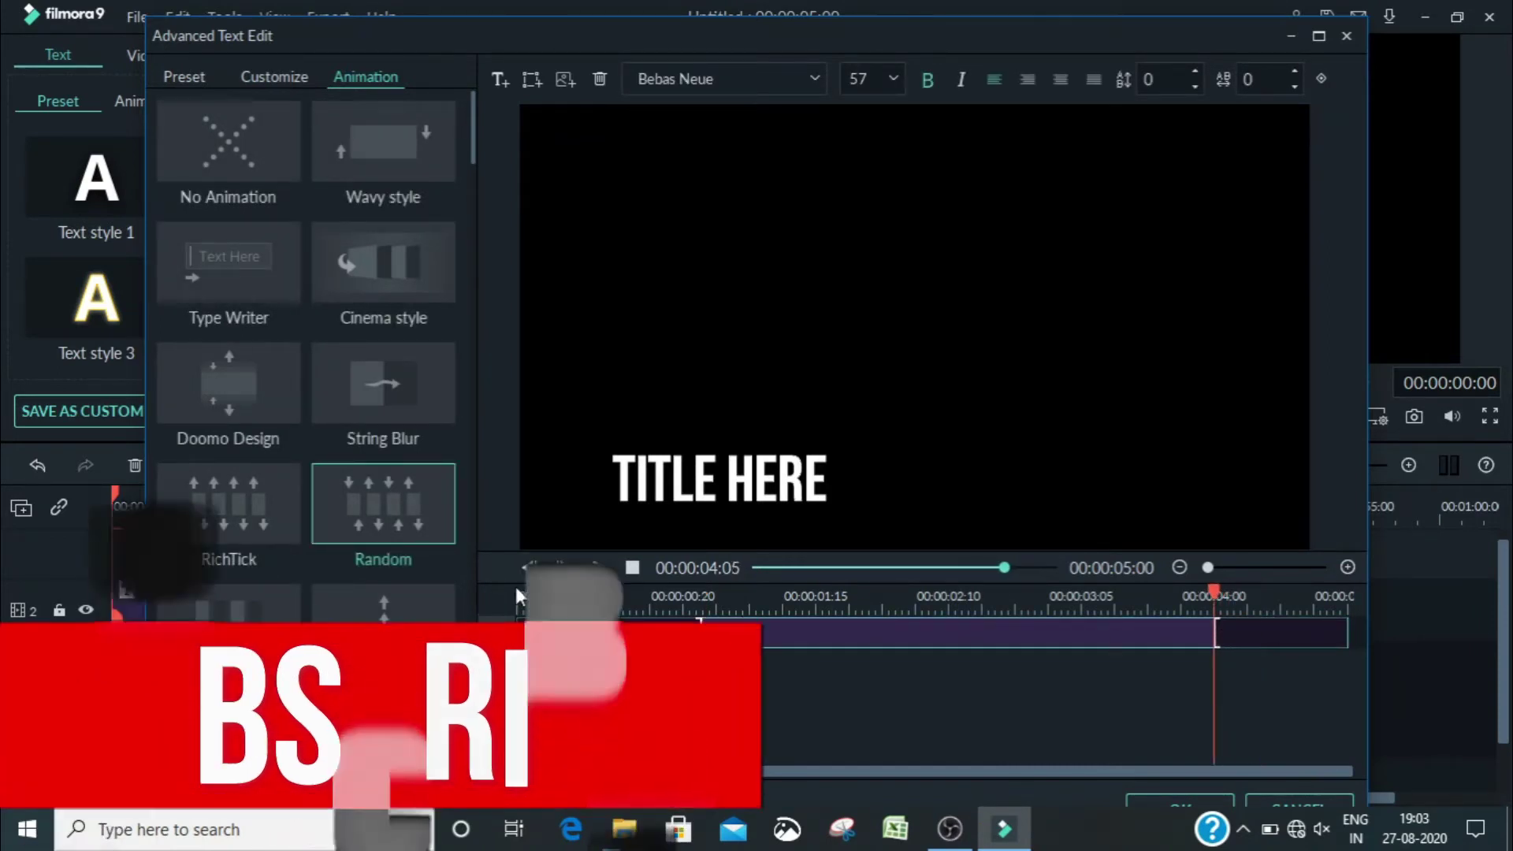
Step: Preview the title animation from the beginning and accept the advanced text edits
click(529, 591)
key(space)
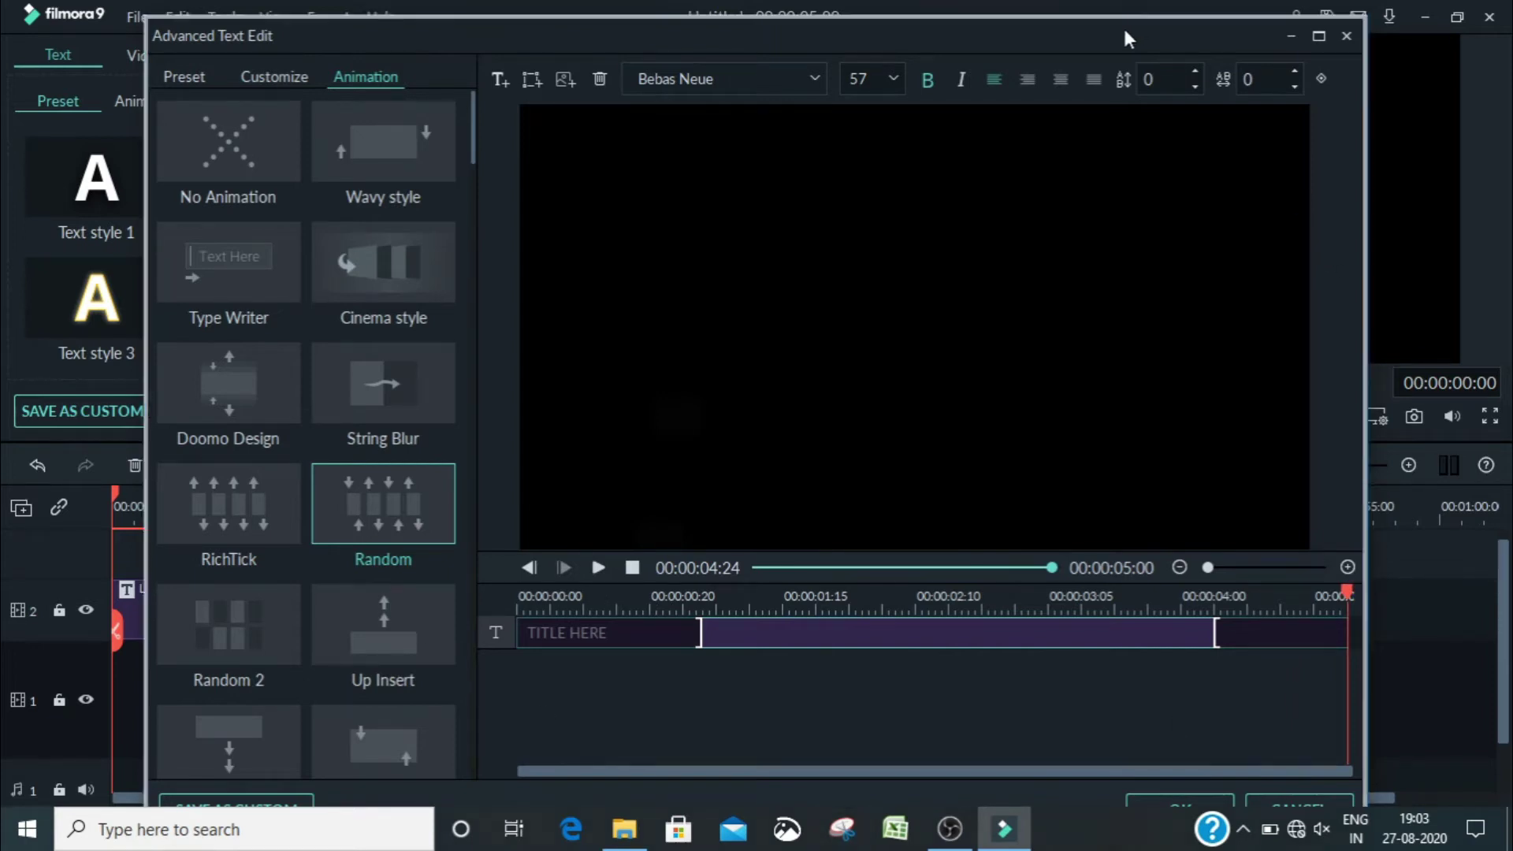
drag(1133, 25, 1125, 18)
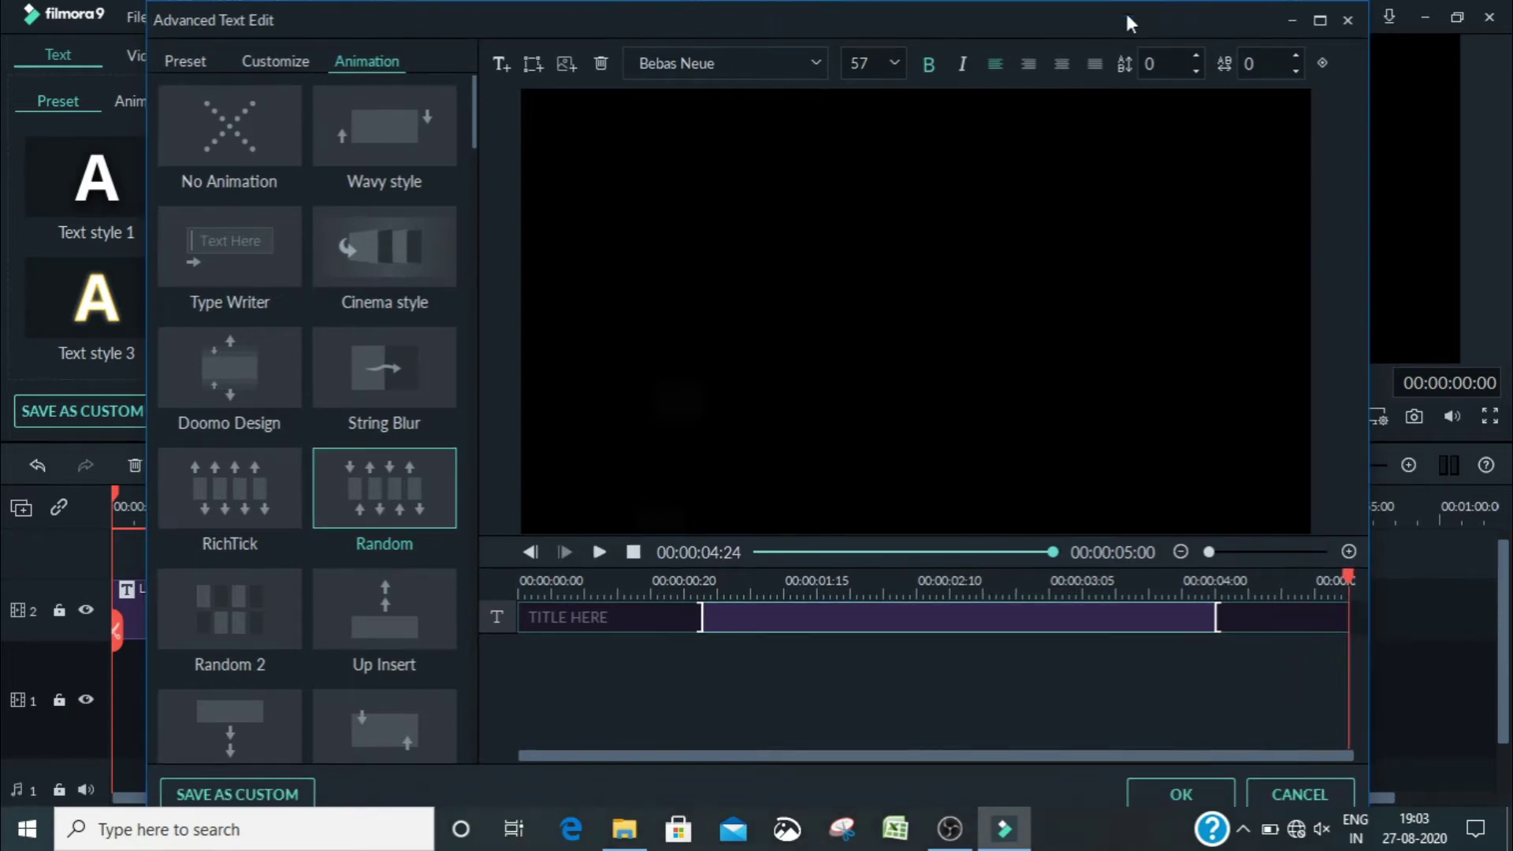
click(1178, 794)
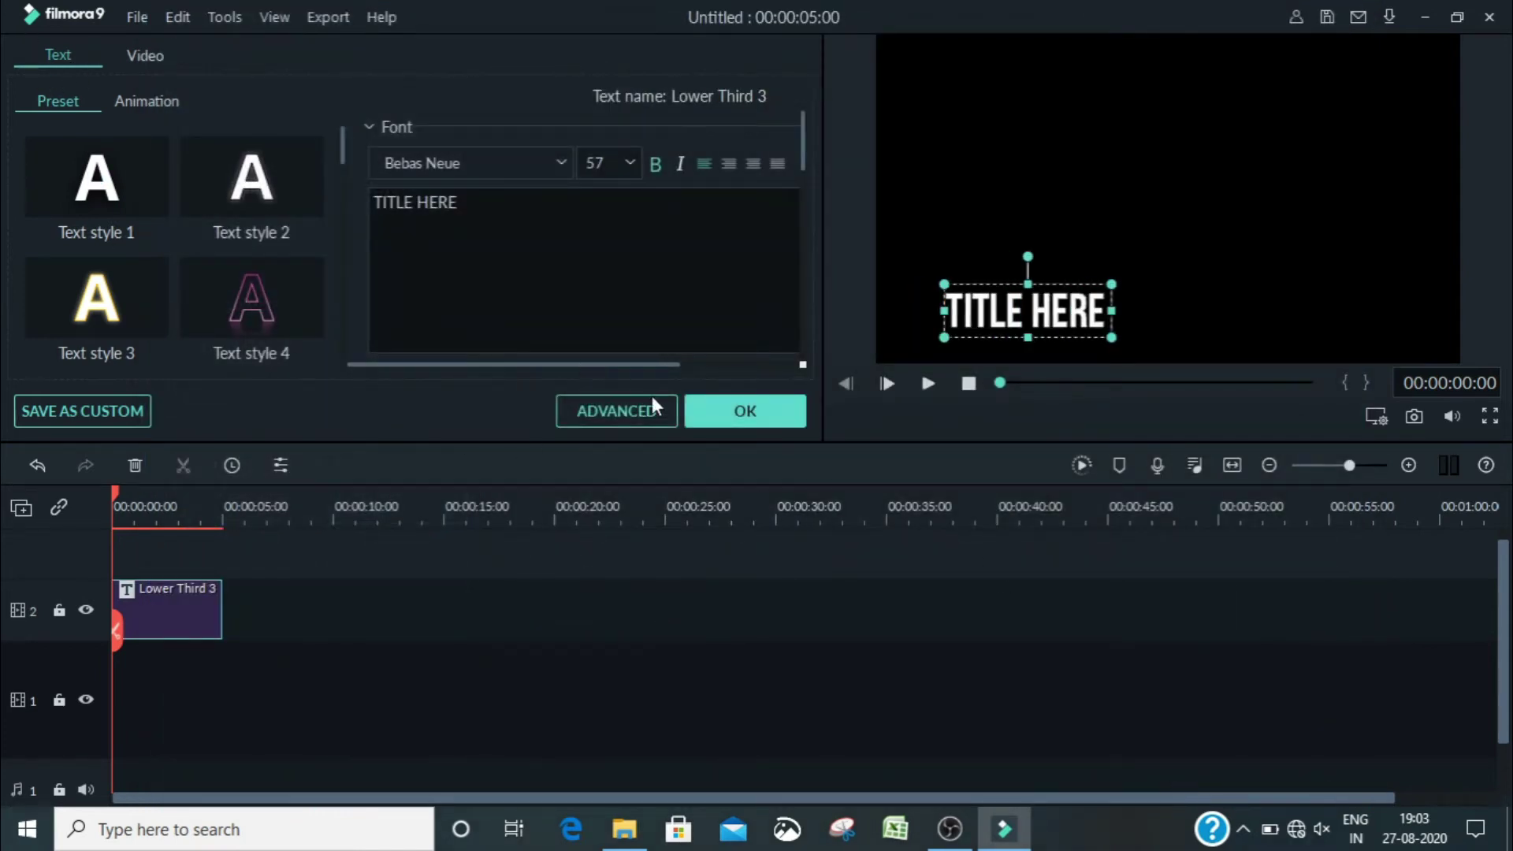
click(698, 410)
Step: Replace the title's placeholder text with SUBSCRIBE
double_click(1025, 311)
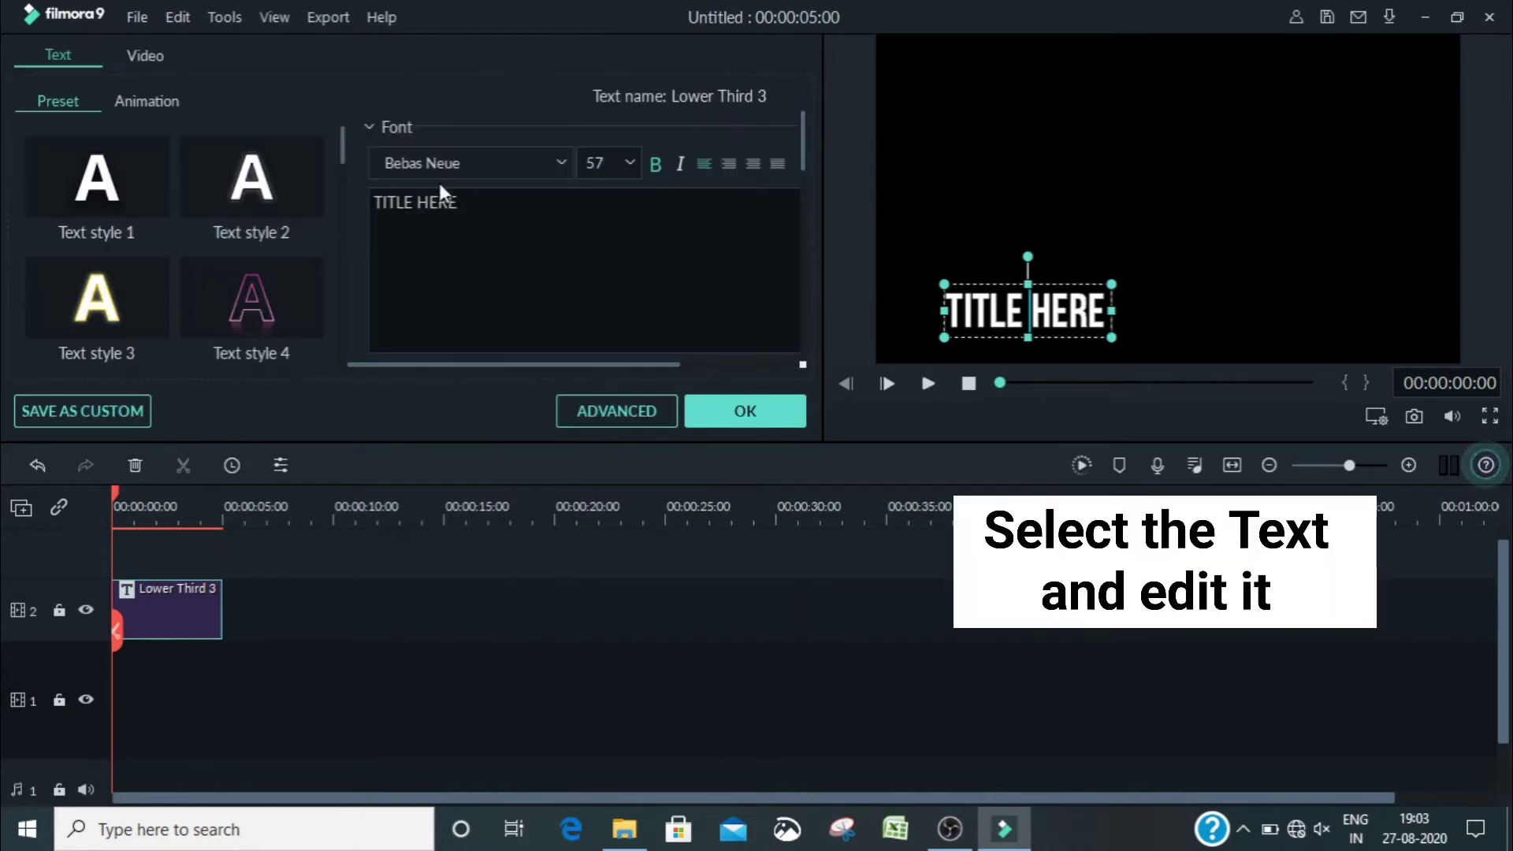
drag(460, 202, 368, 202)
text(SU)
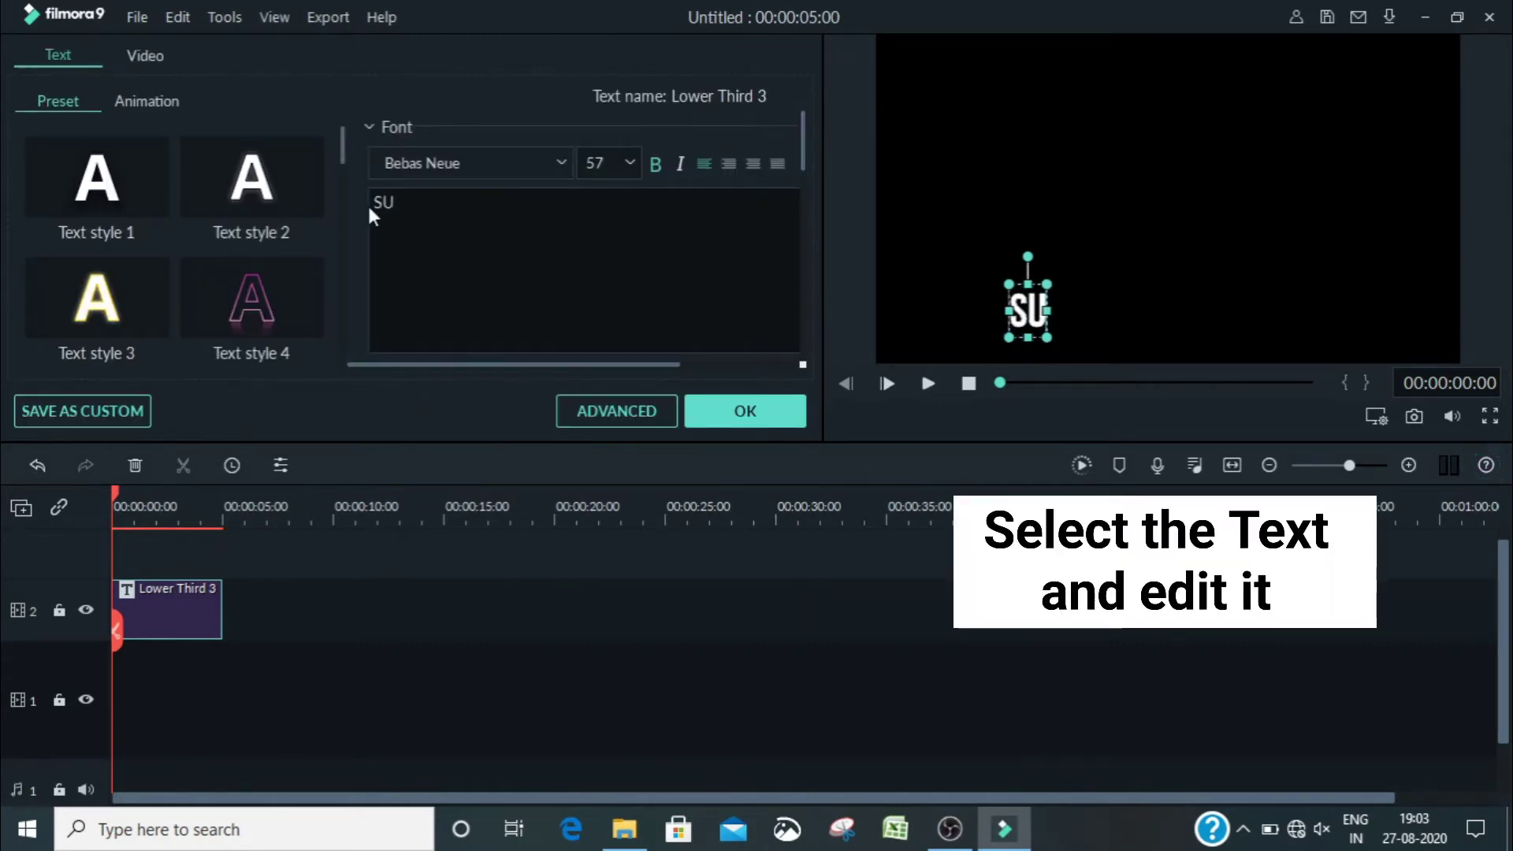
text(BSCR)
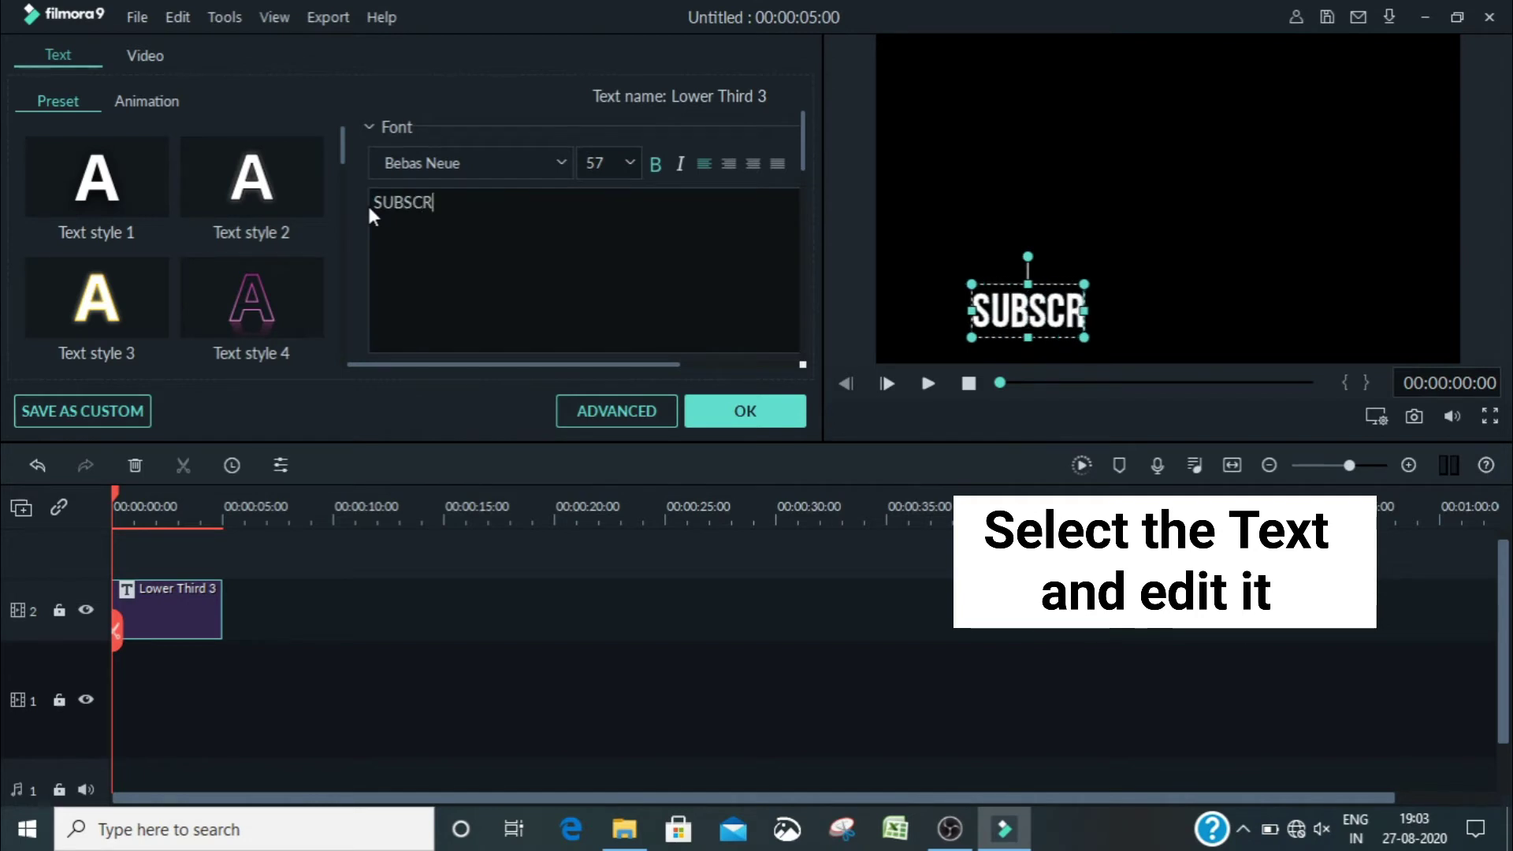
text(IBE)
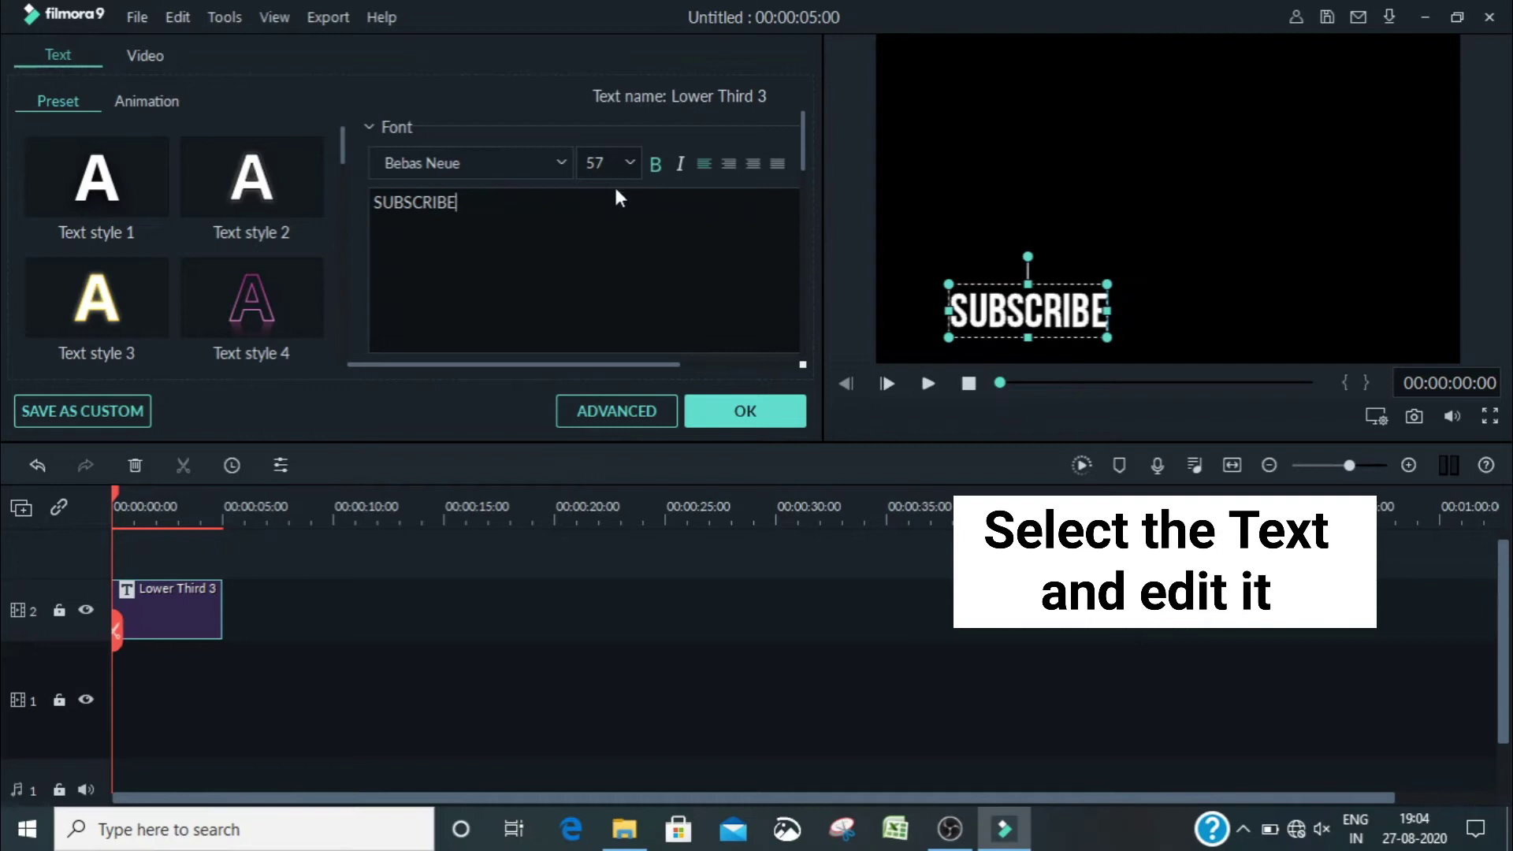
Step: Set the SUBSCRIBE text's font size to 90 and apply the title changes
click(627, 166)
drag(638, 193, 630, 260)
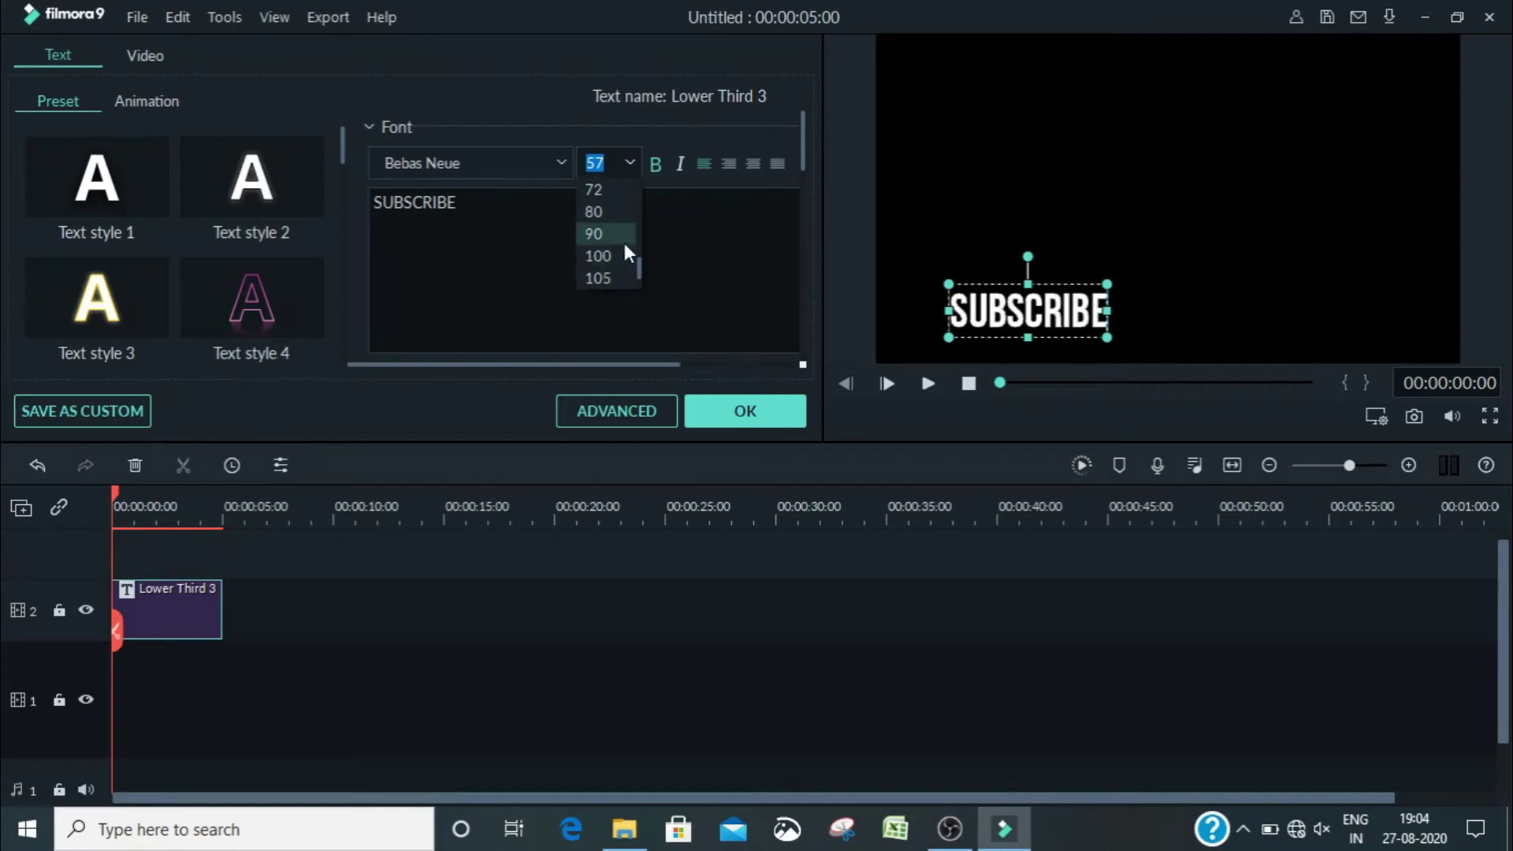
click(626, 236)
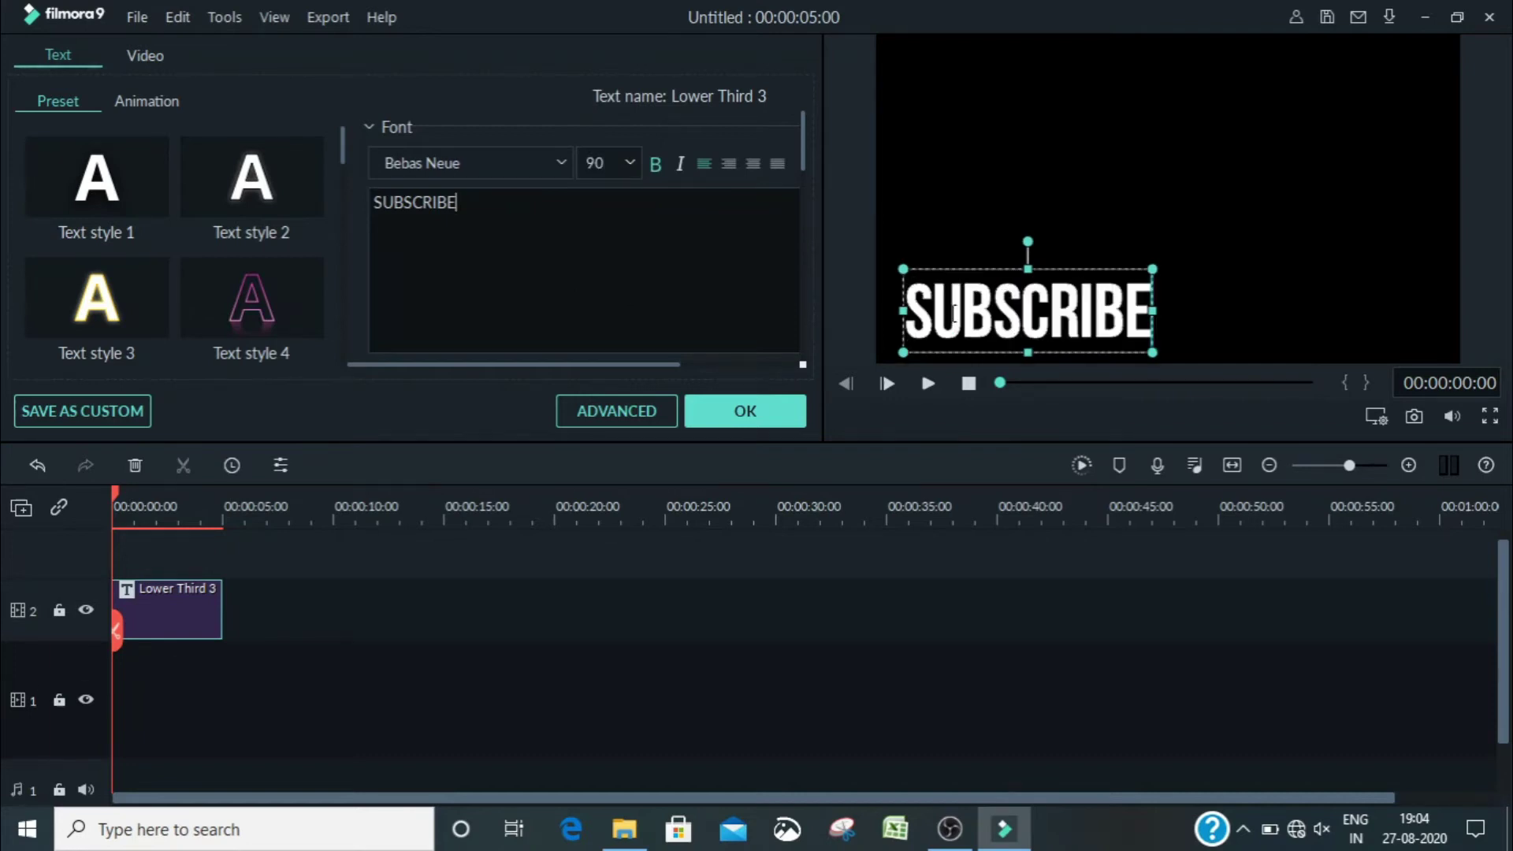
click(782, 409)
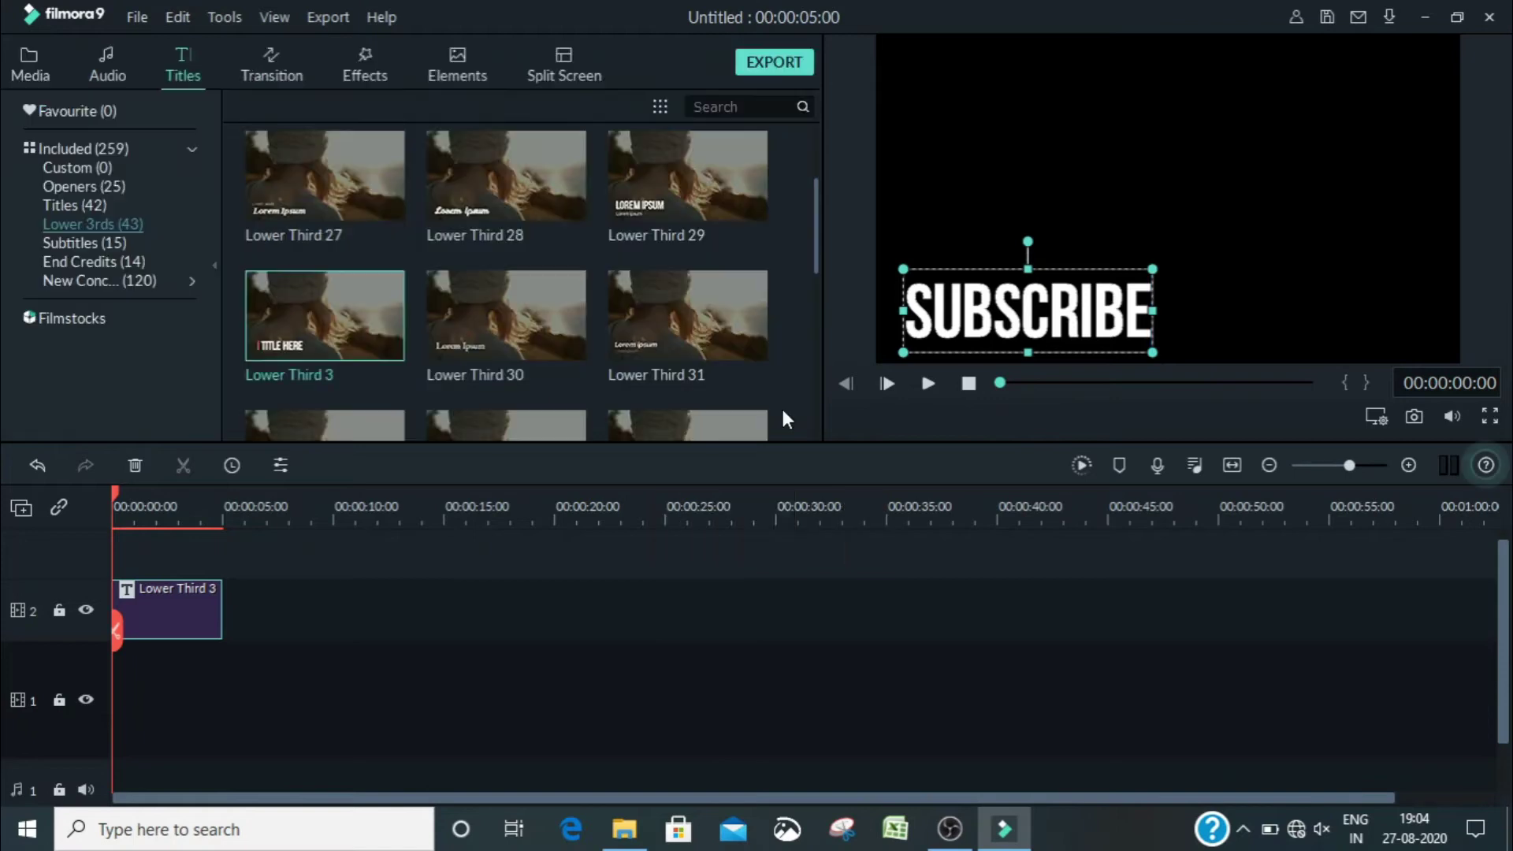
Step: Add the Red sample color to the start of video track 1, beneath the title clip
click(30, 72)
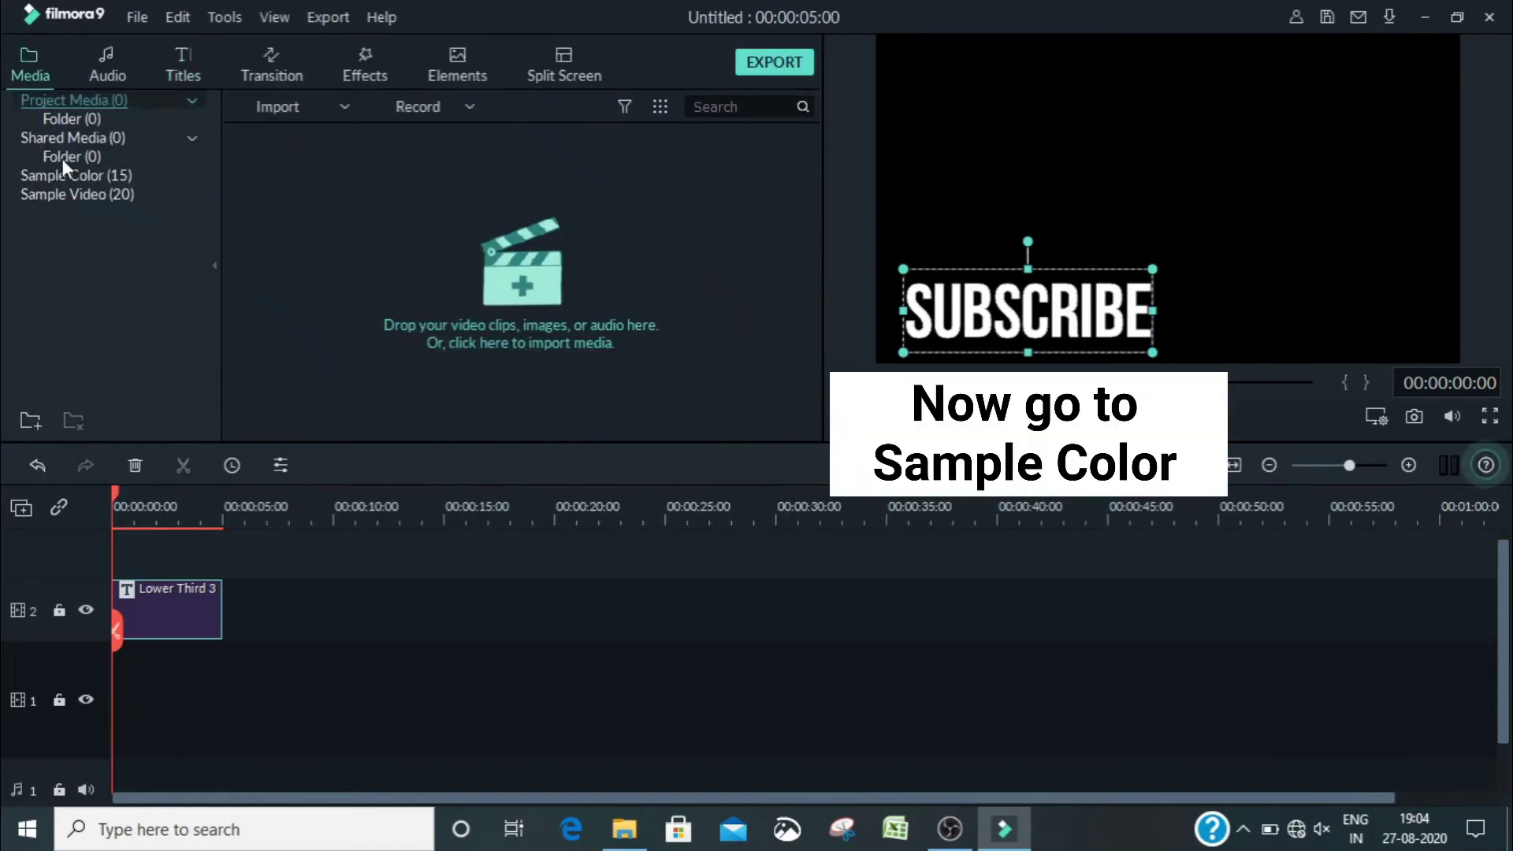
click(75, 176)
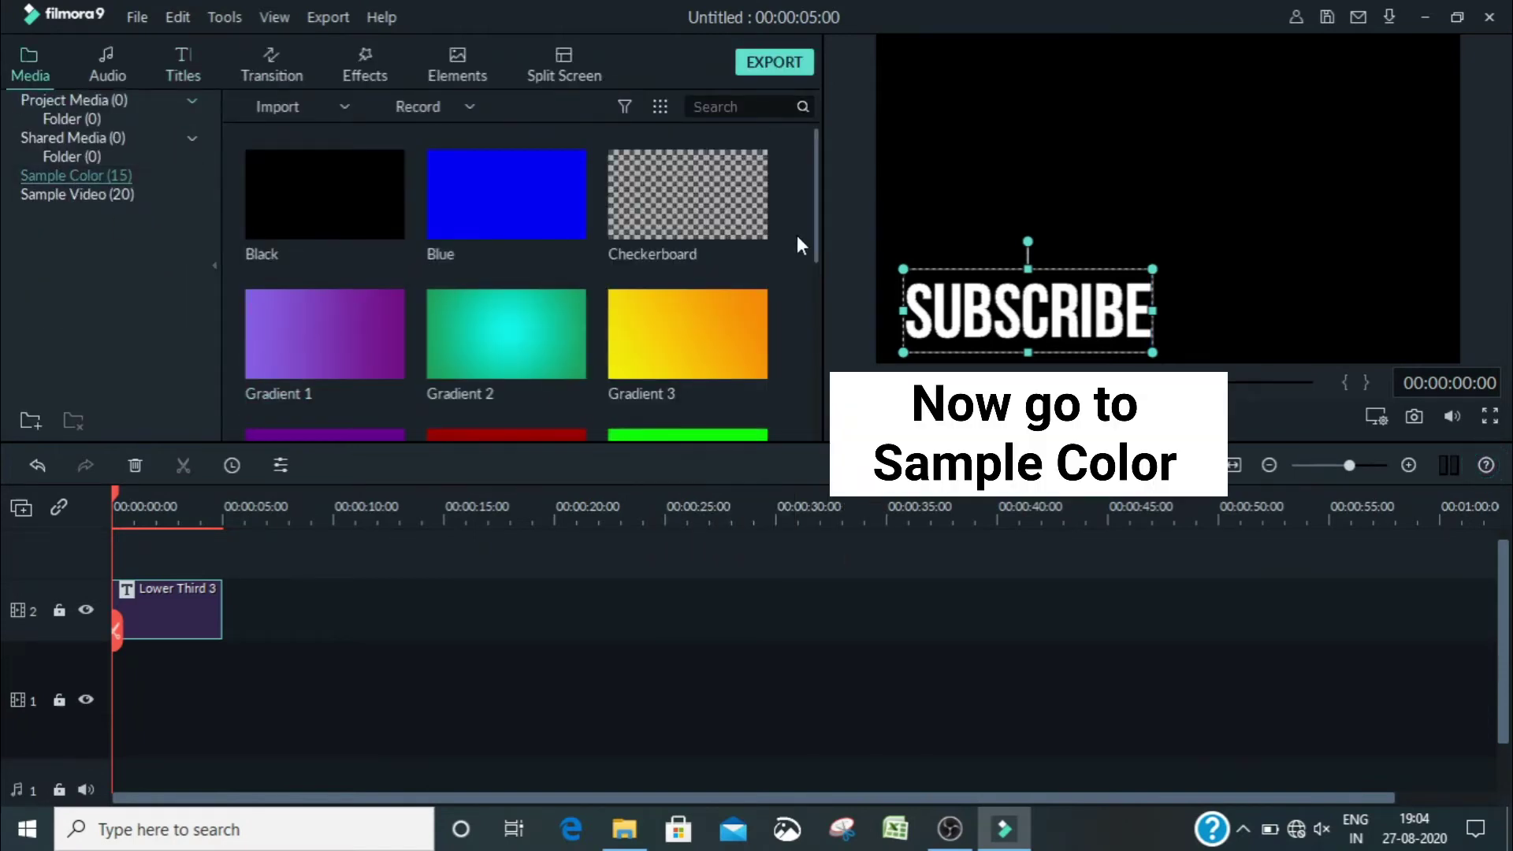
drag(814, 227, 814, 343)
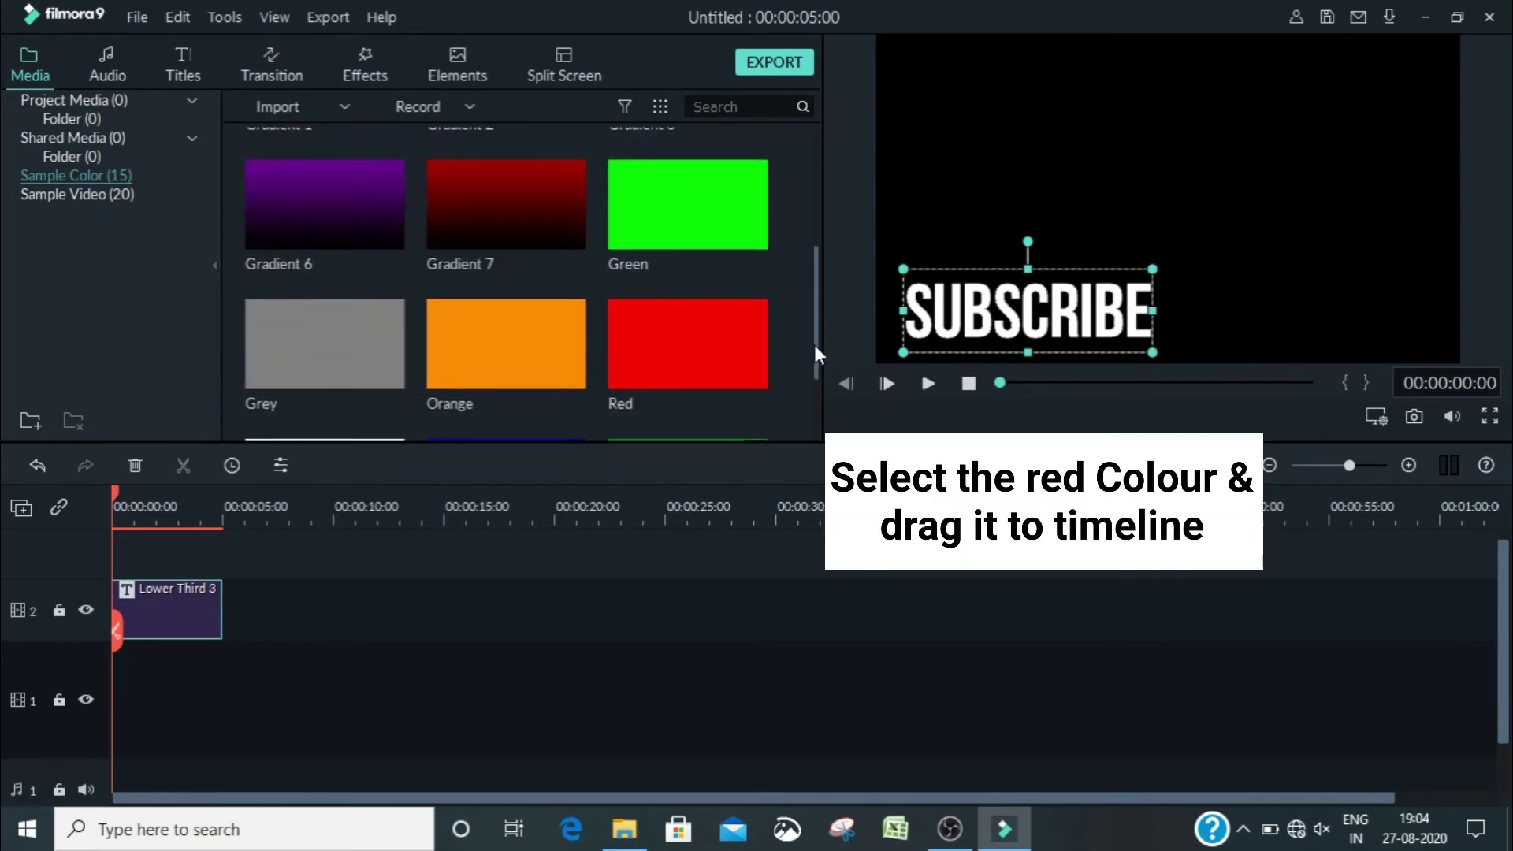
drag(721, 329, 122, 679)
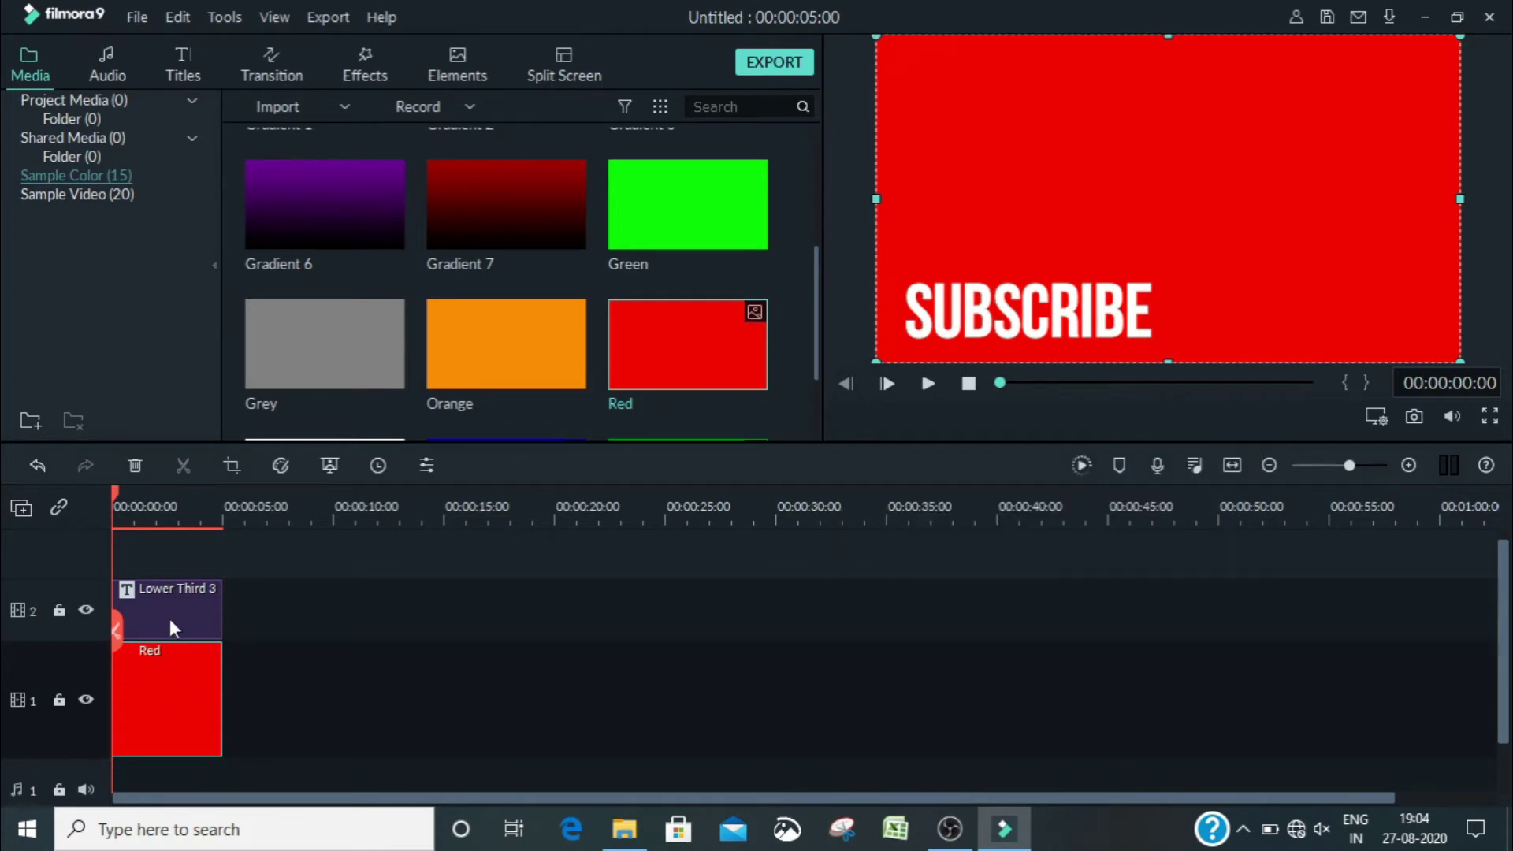
Step: Shrink the red background to a rectangle fitting closely around the SUBSCRIBE text and play back the result
drag(1458, 37, 1171, 198)
drag(1022, 195, 1028, 269)
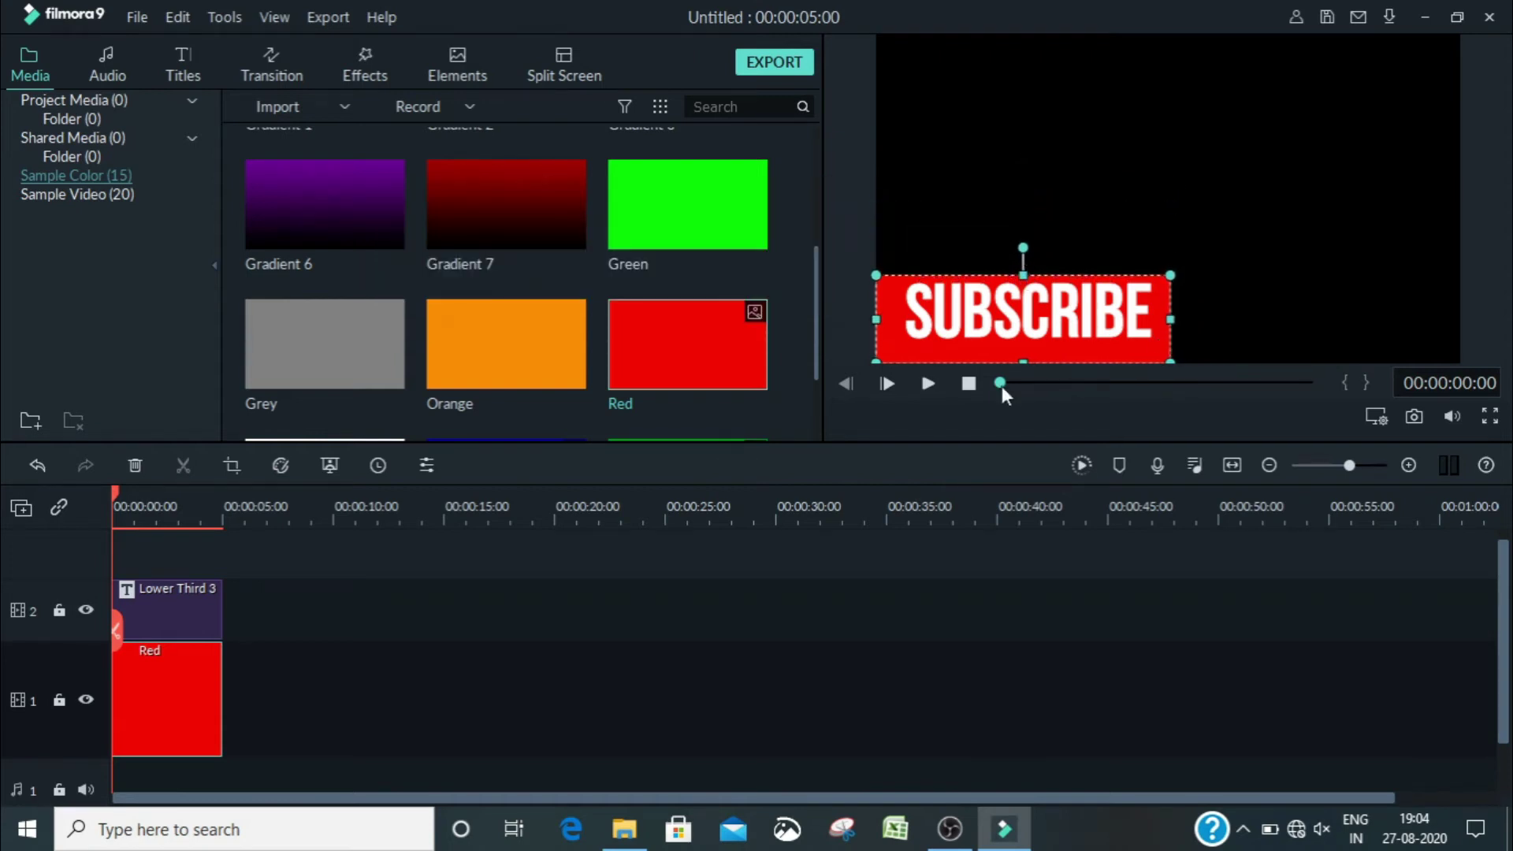
drag(1020, 361, 1023, 344)
drag(871, 304, 897, 305)
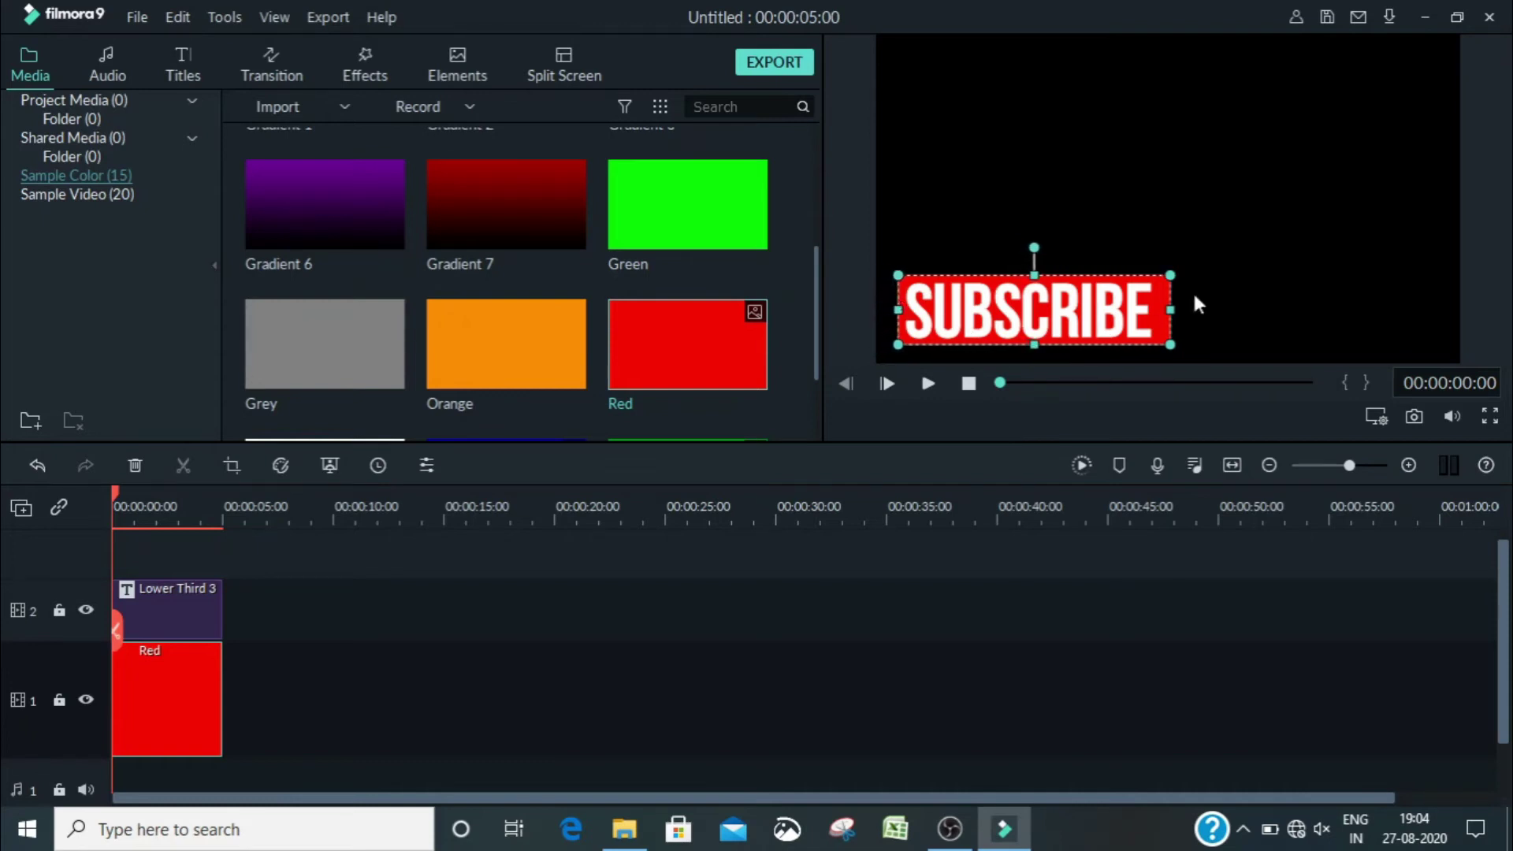
drag(1166, 310, 1158, 311)
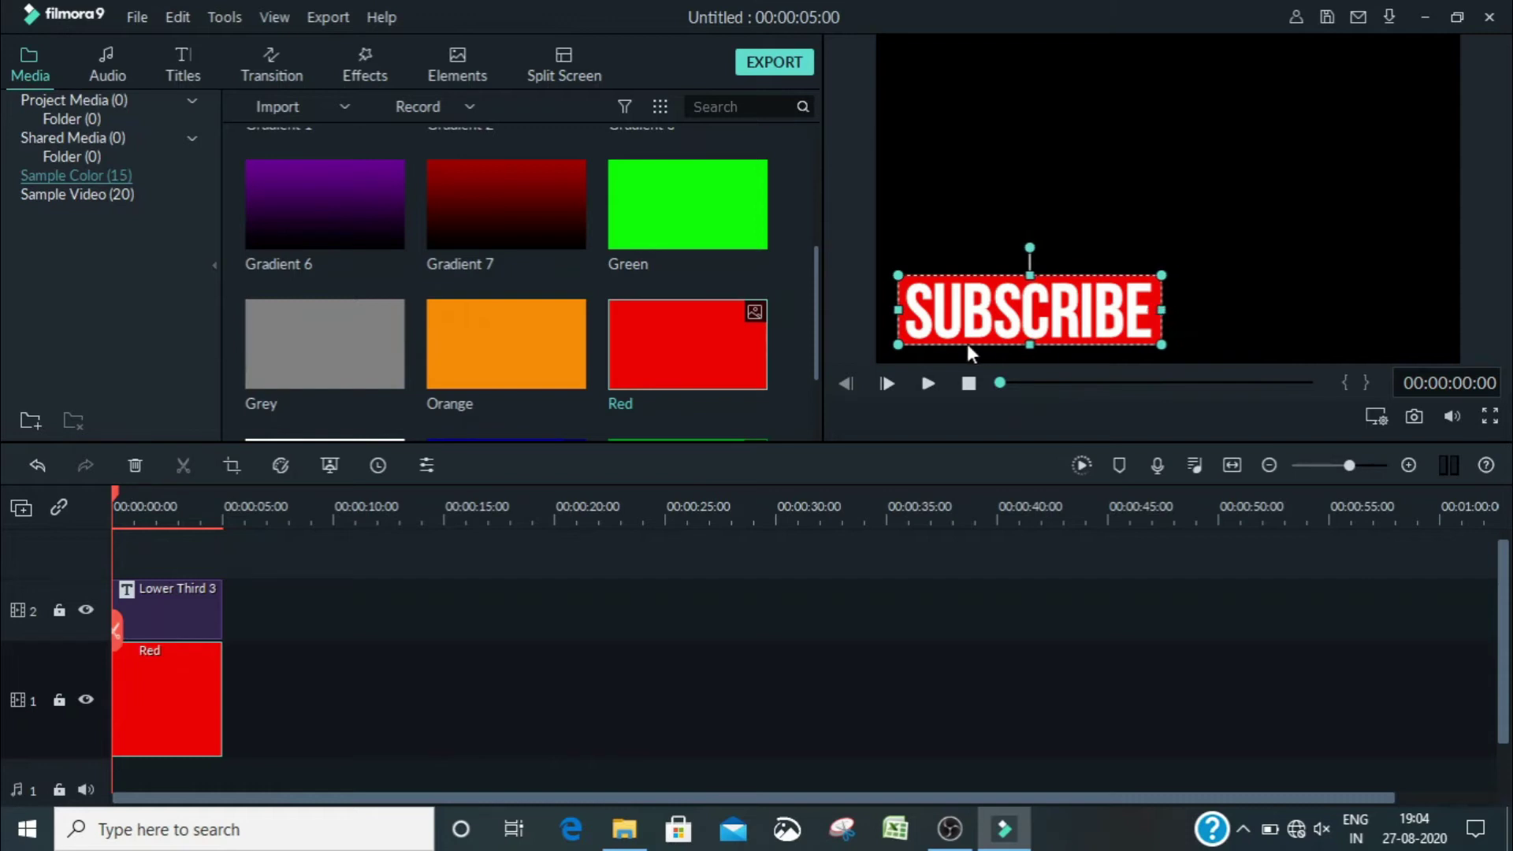
key(space)
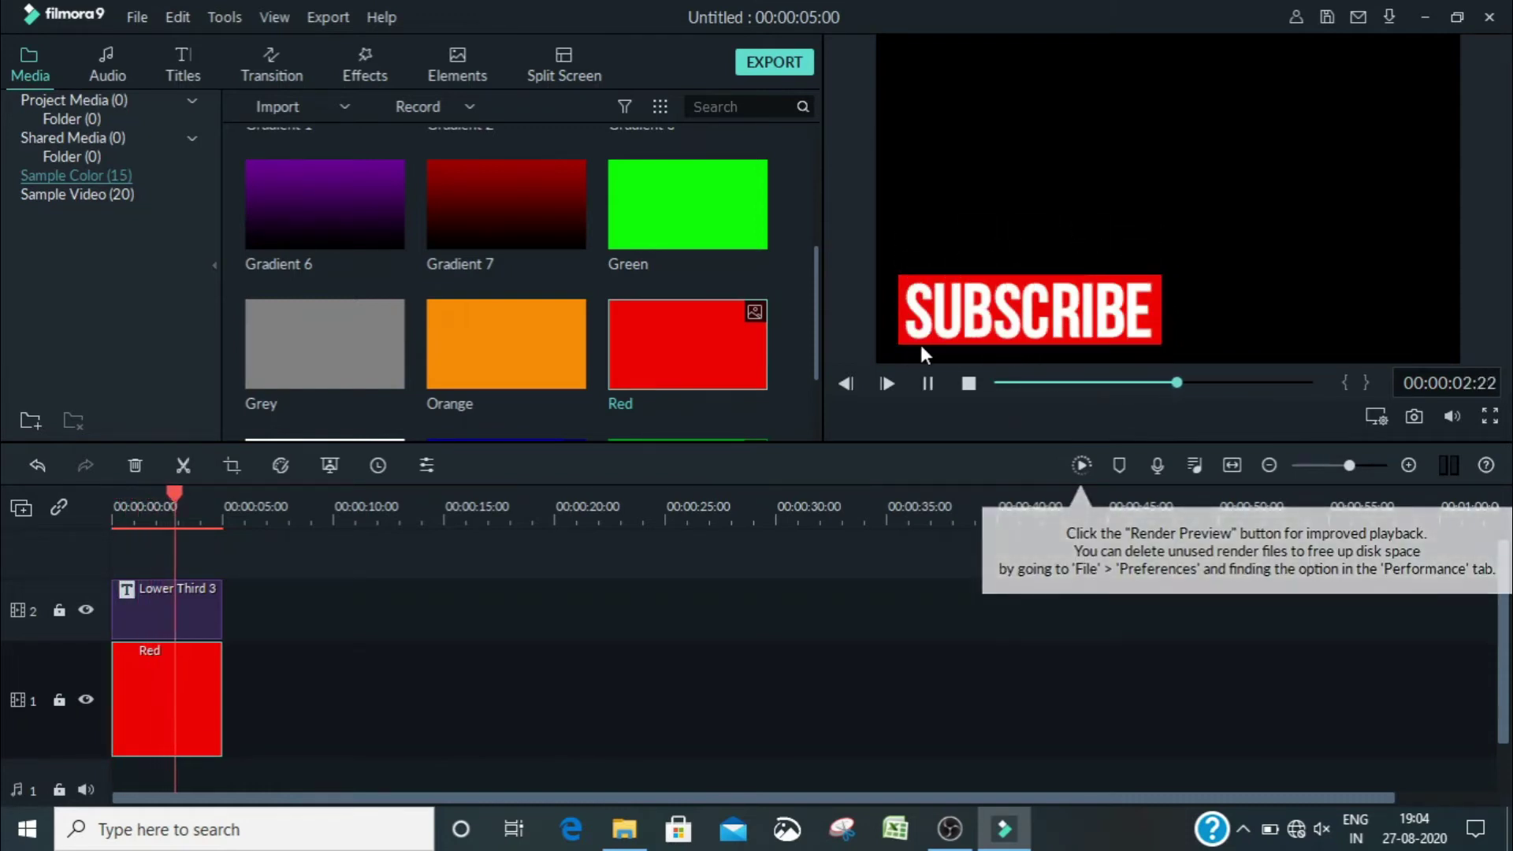
Step: Apply the Boom! motion effect to the red background clip
click(1157, 301)
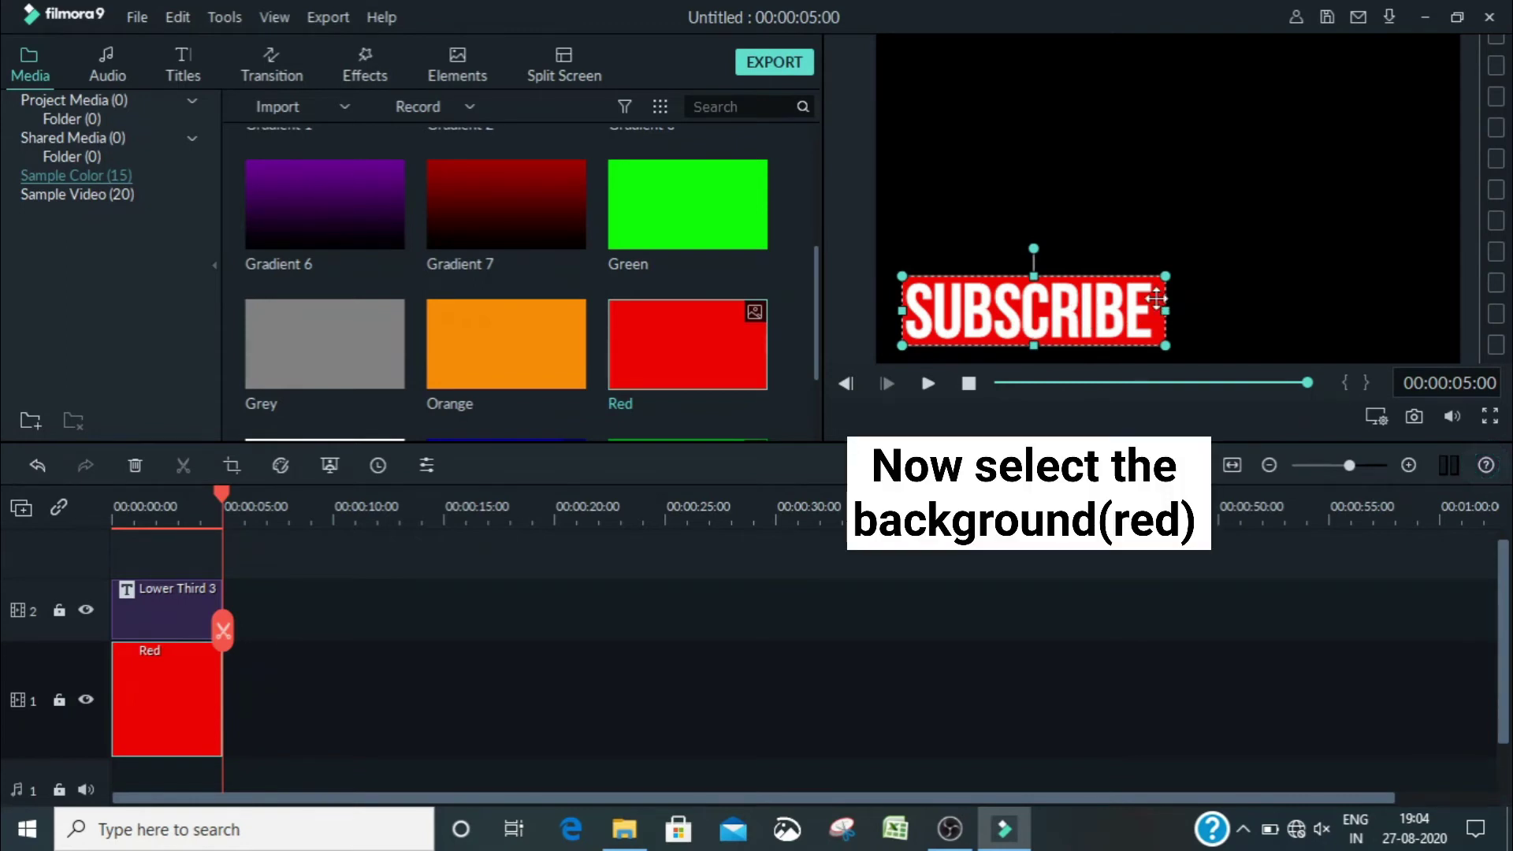
double_click(1157, 301)
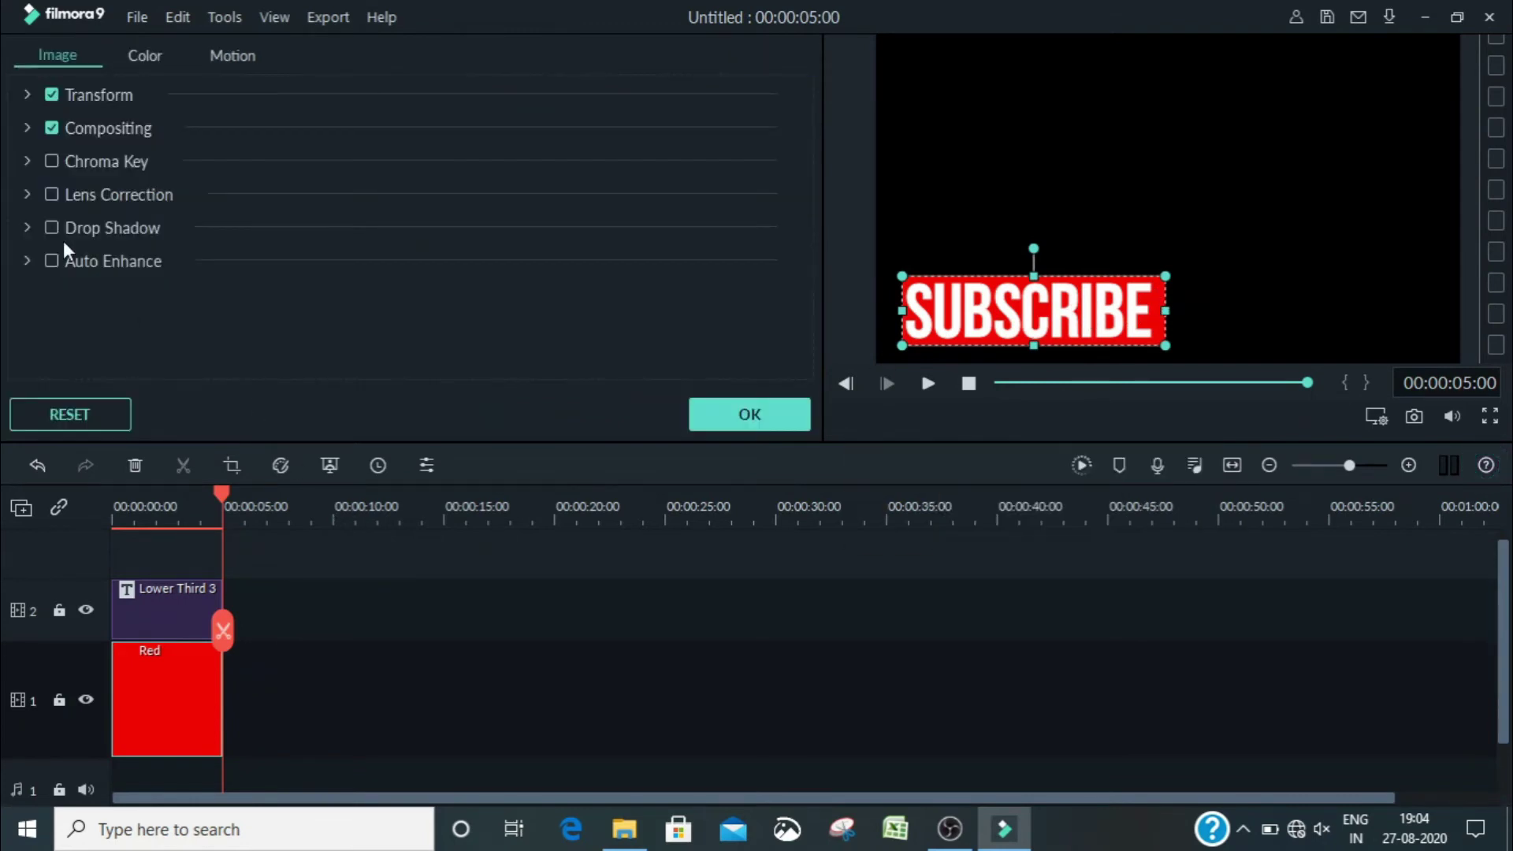
click(235, 55)
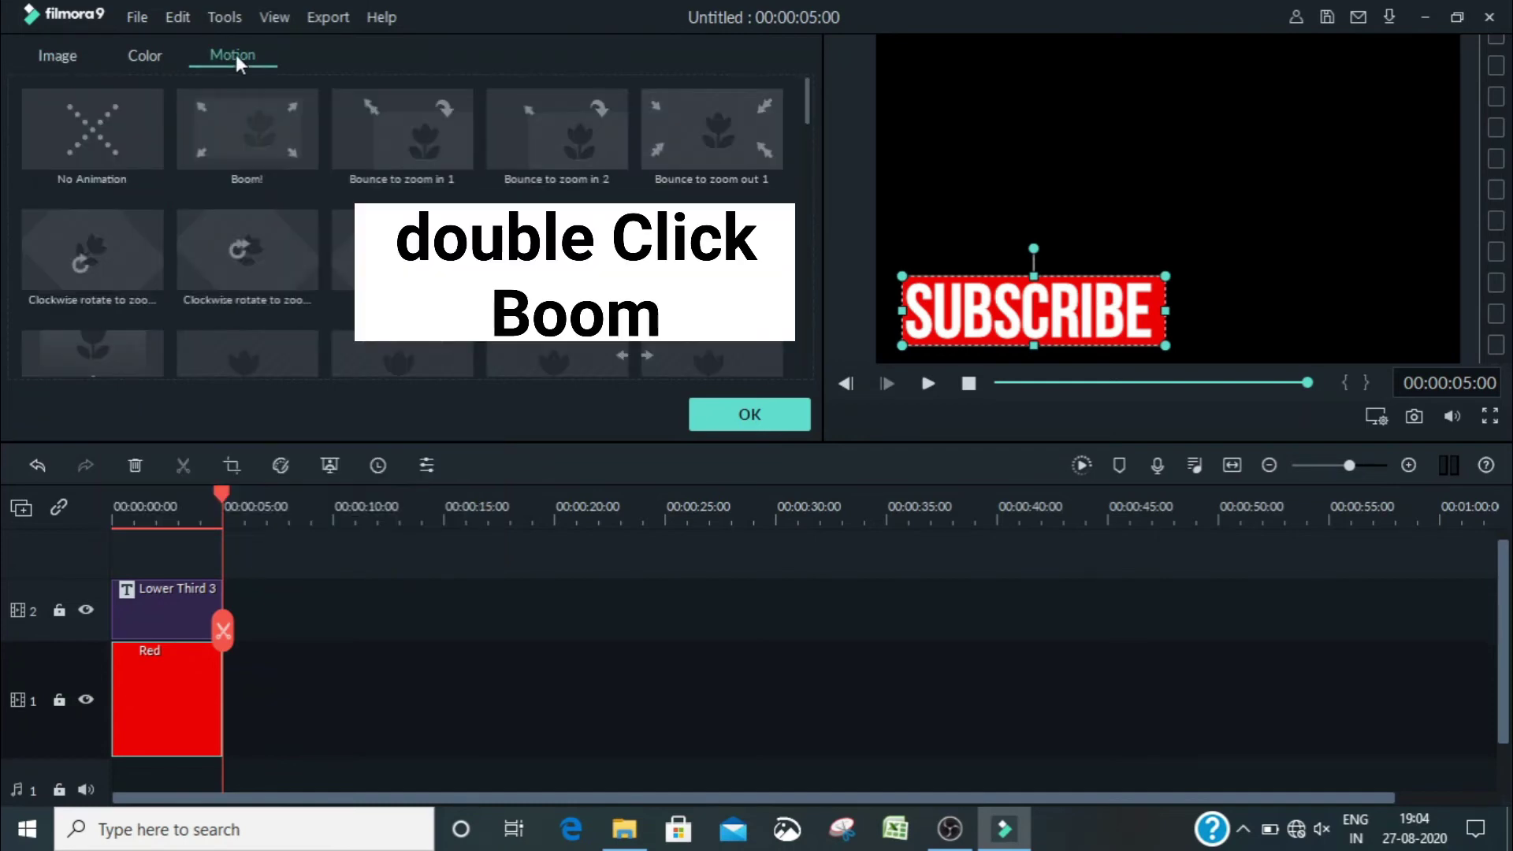
double_click(268, 148)
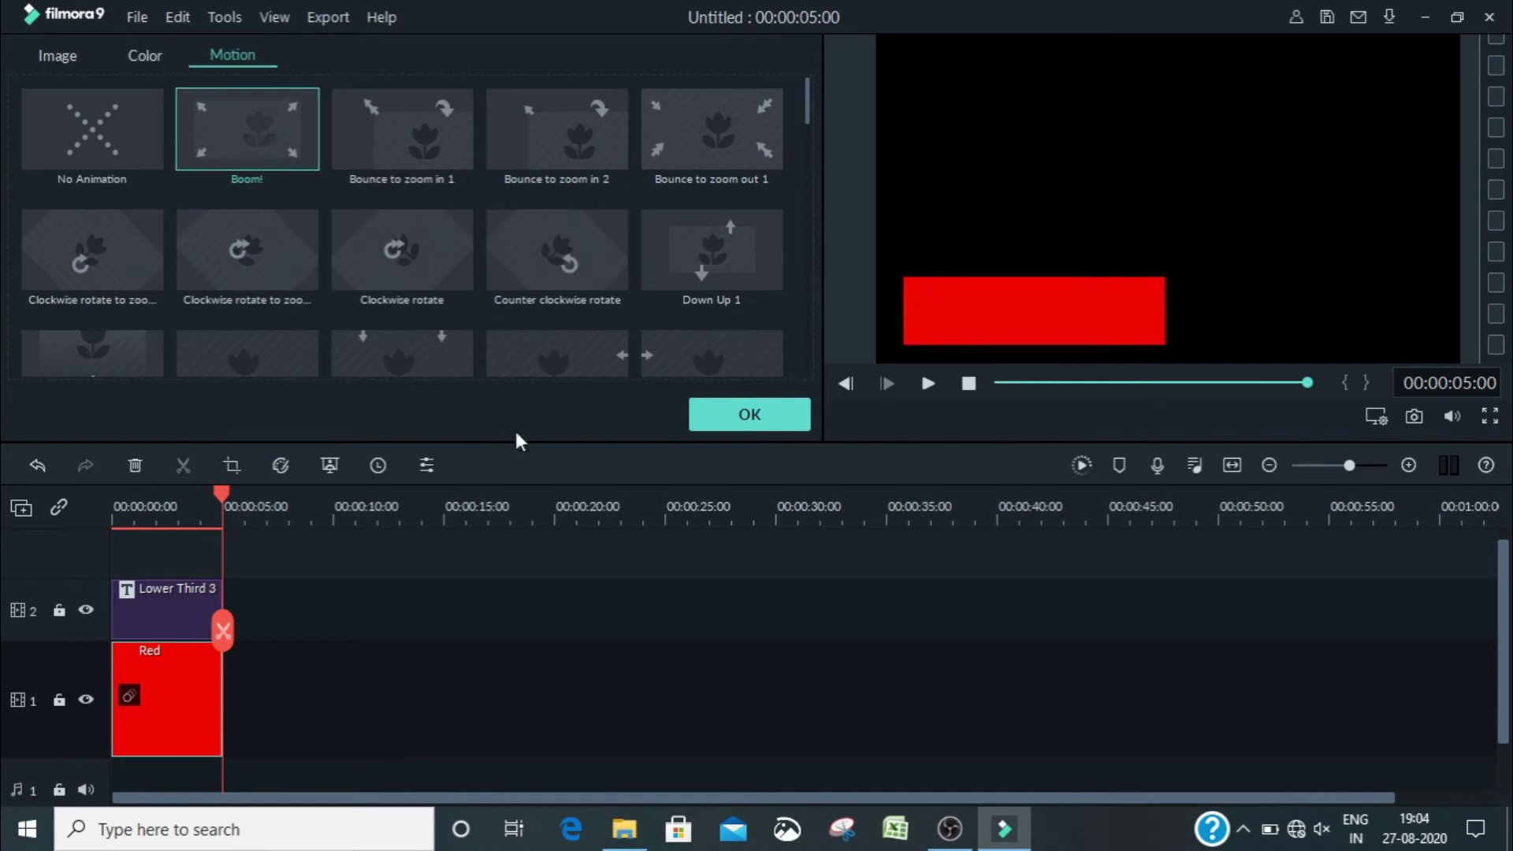
click(764, 424)
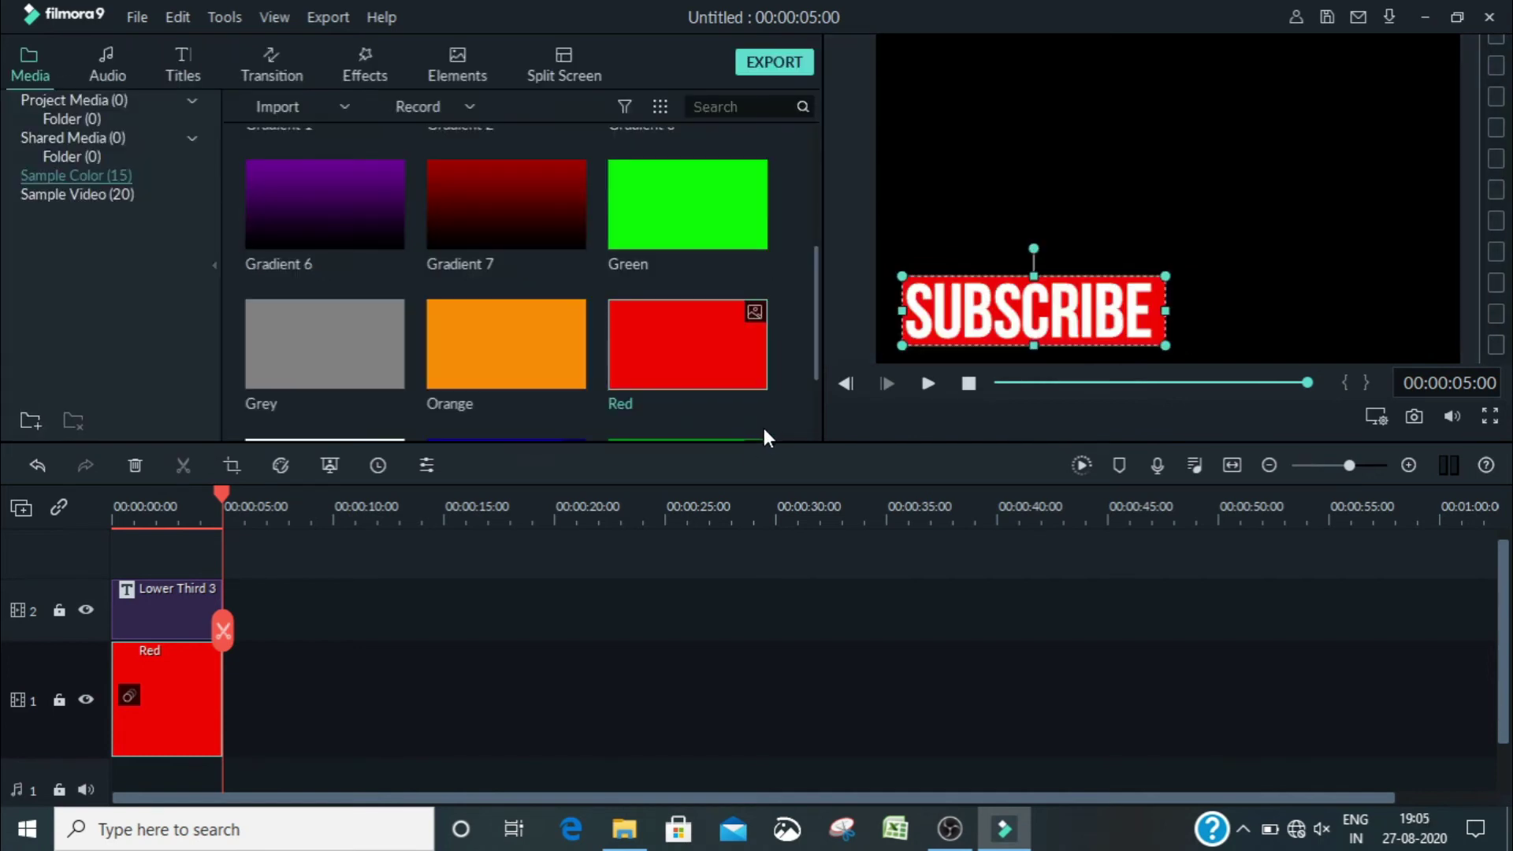
Step: Set the video bit rate for the MP4 export to 80000 kbps
click(772, 65)
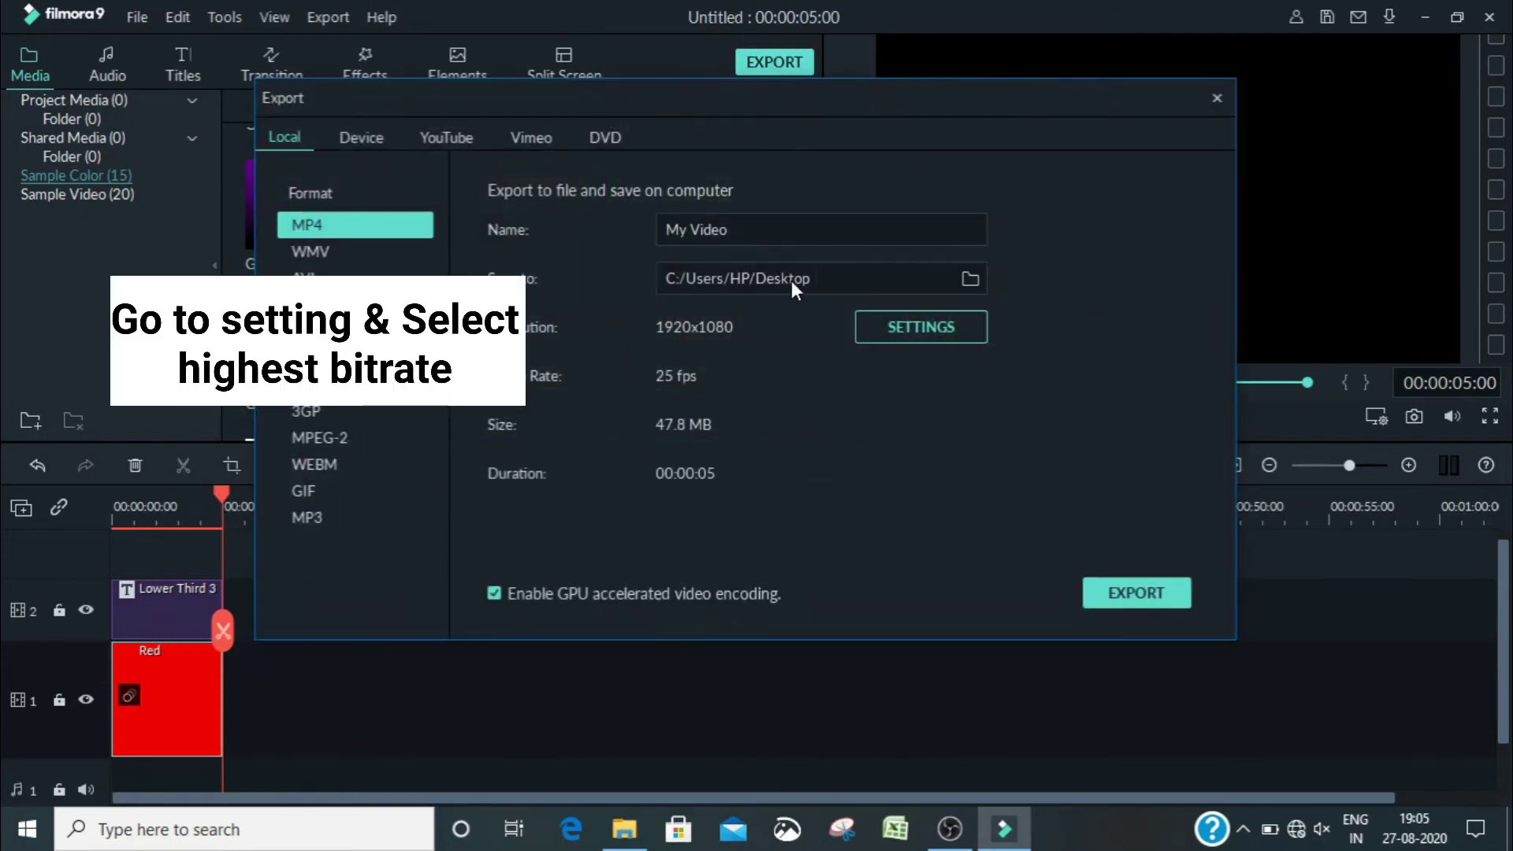
click(868, 327)
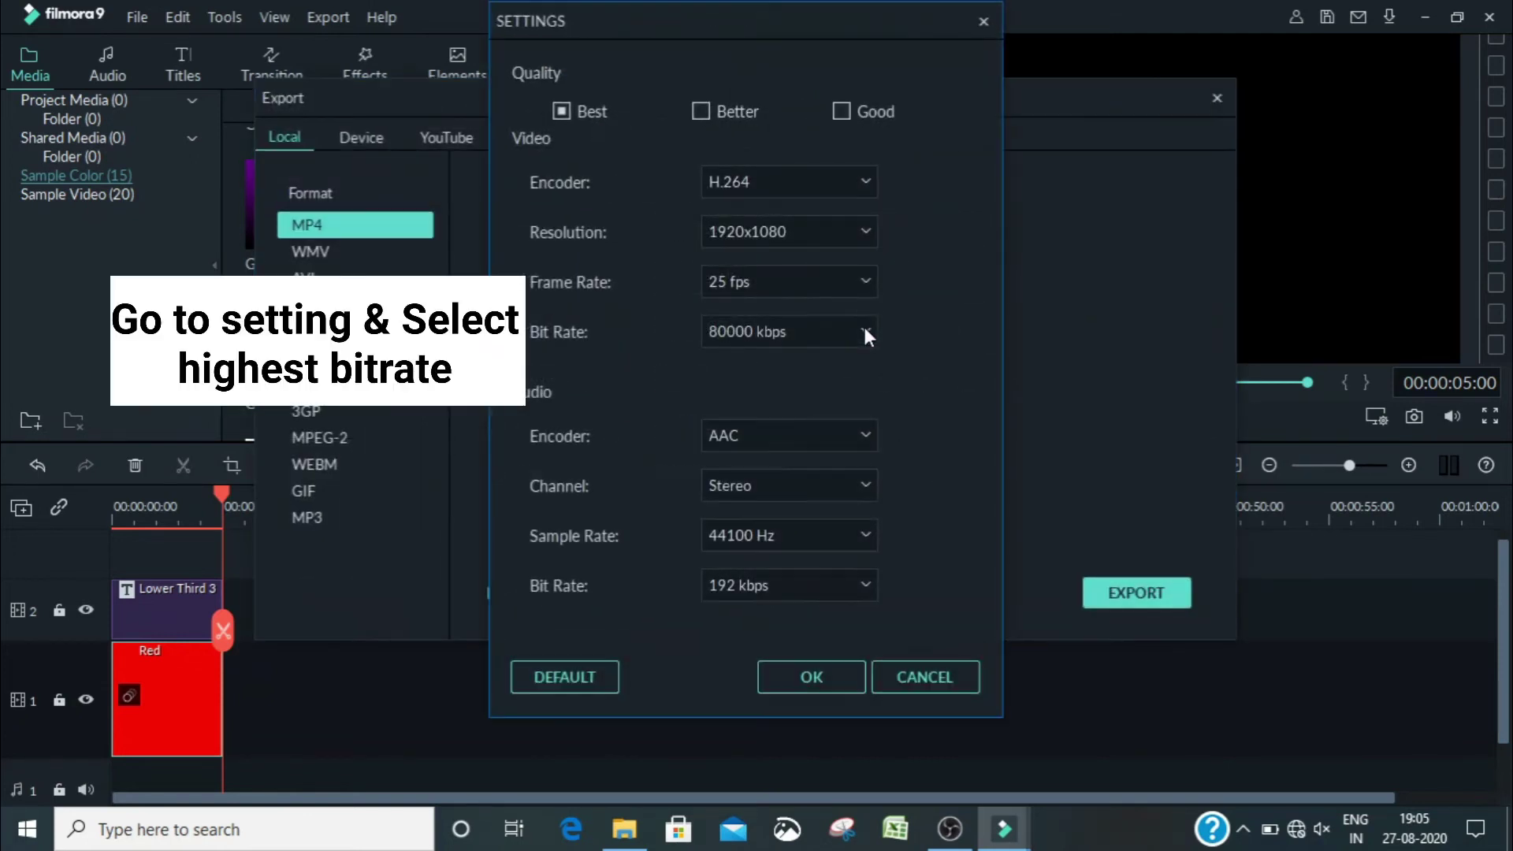
click(836, 325)
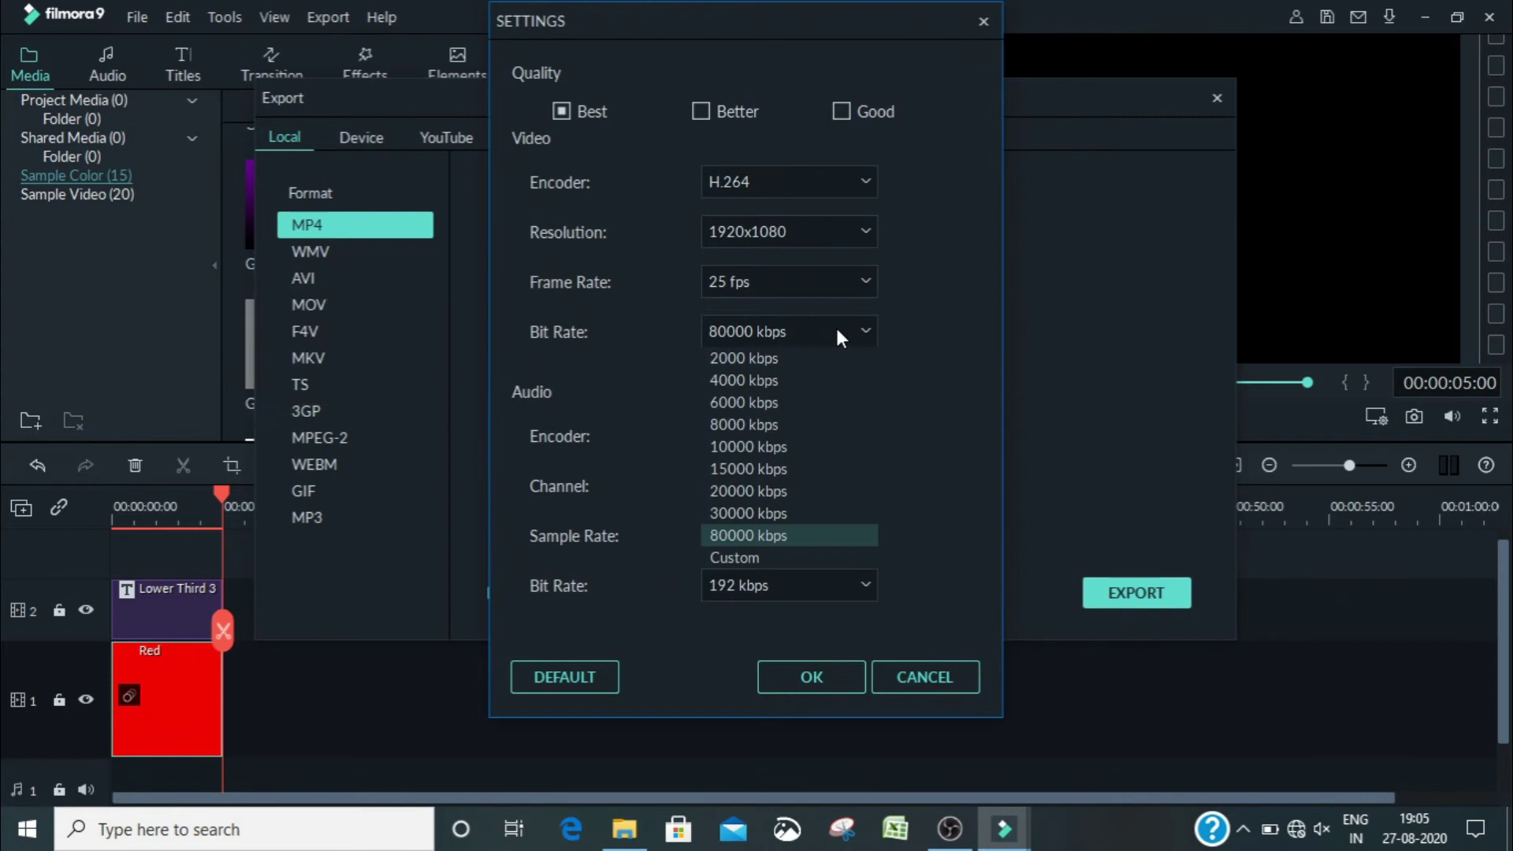
click(780, 538)
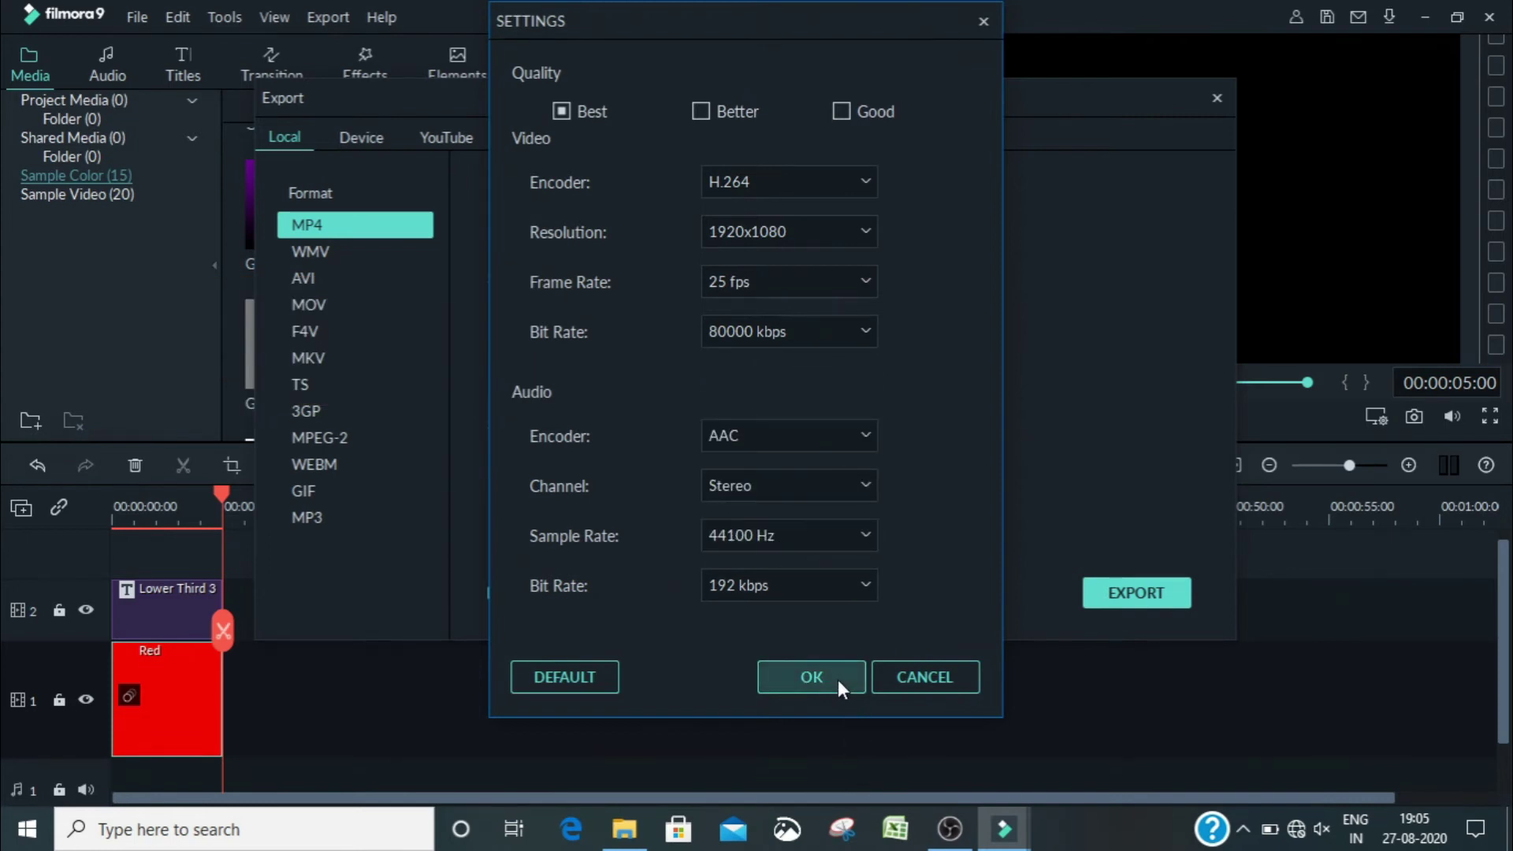
Step: Export the project as the MP4 file My Video to the Desktop and close the export windows
click(1155, 600)
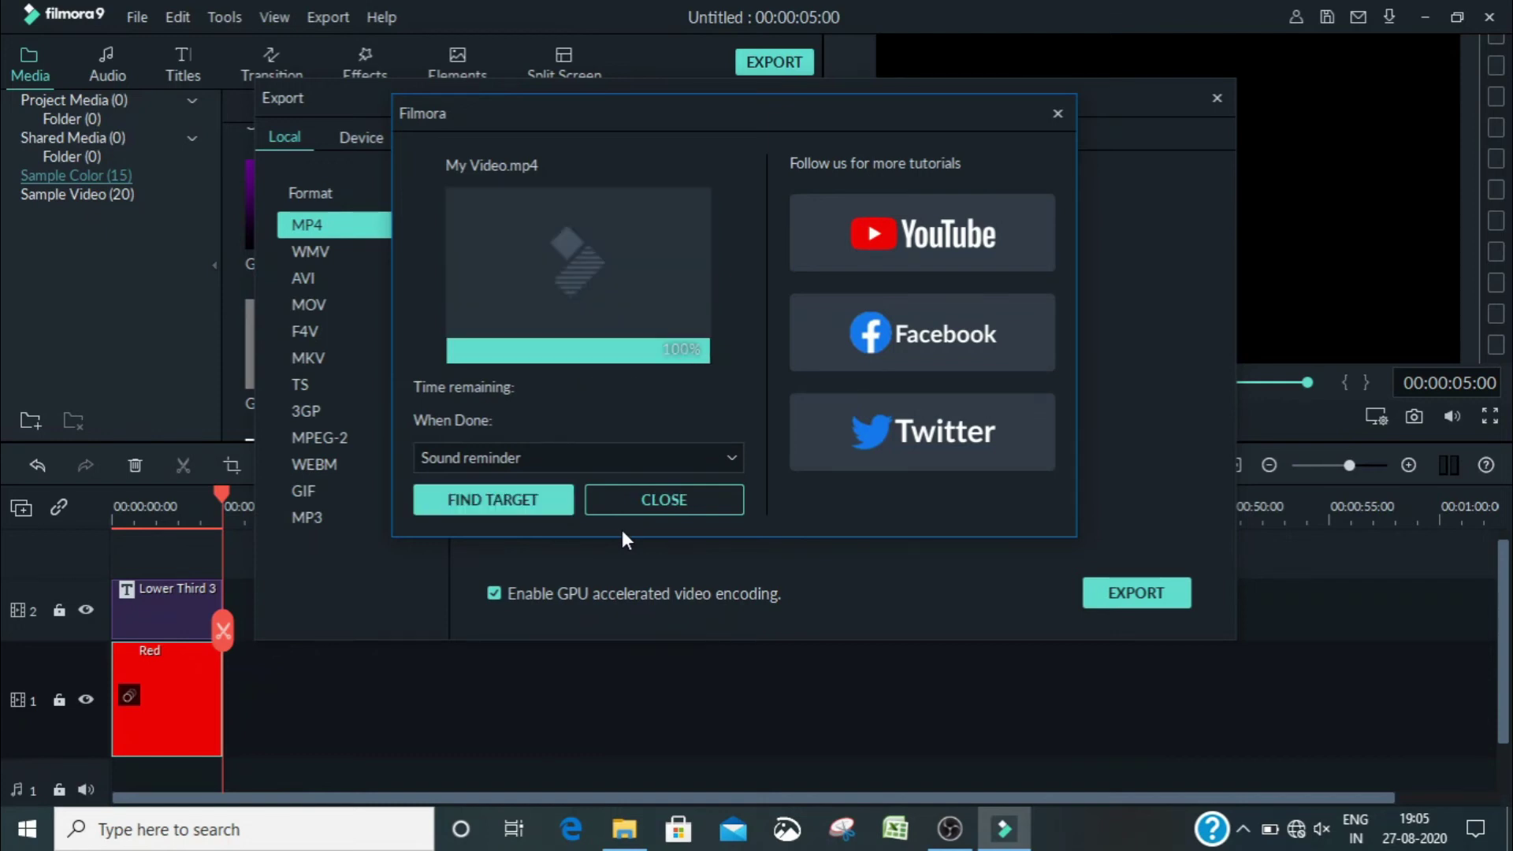
click(646, 465)
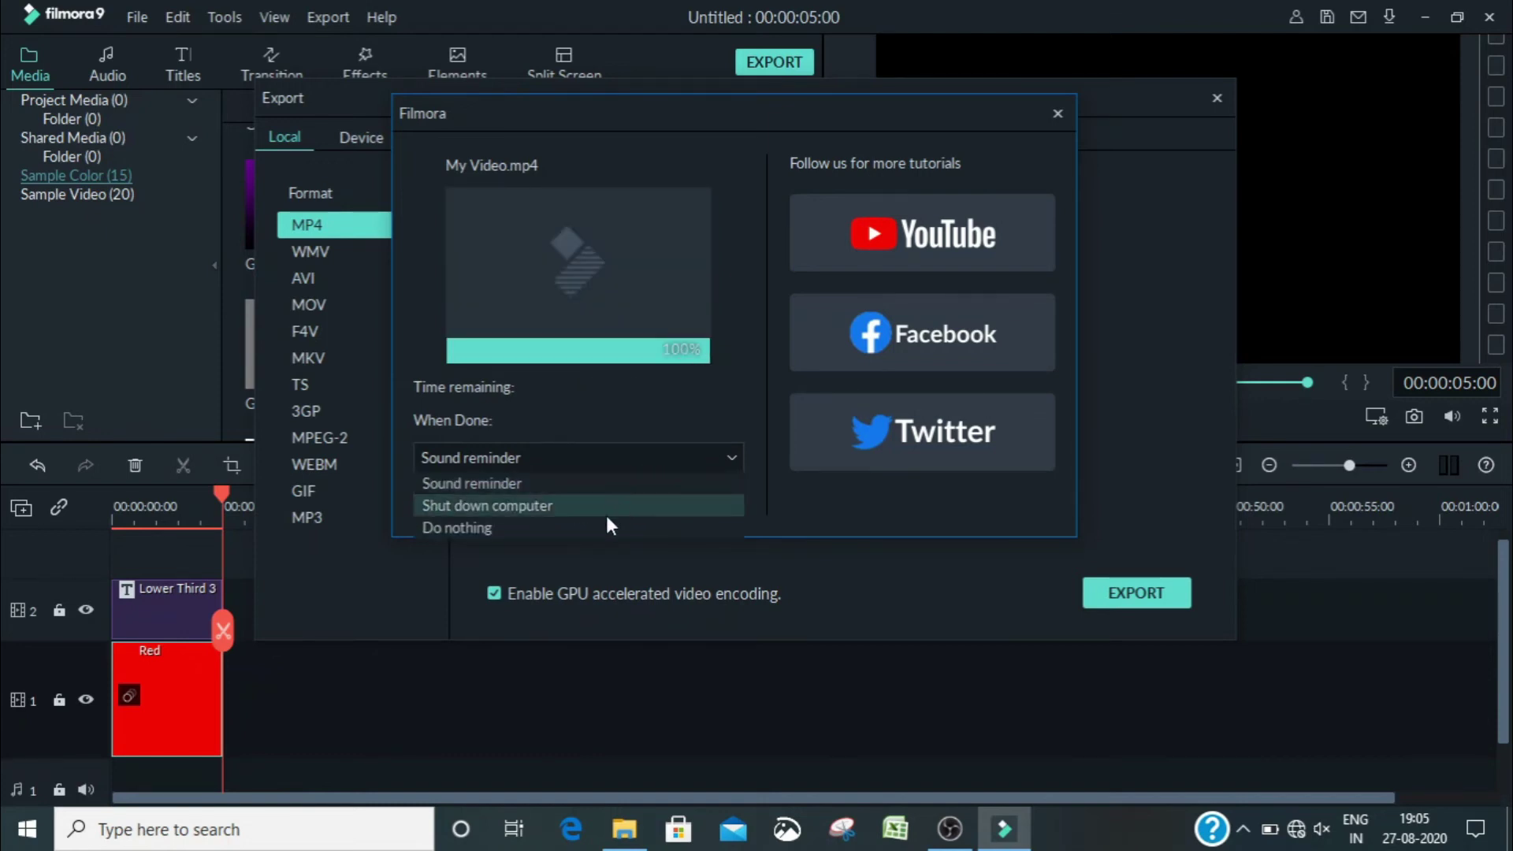
click(603, 523)
click(623, 510)
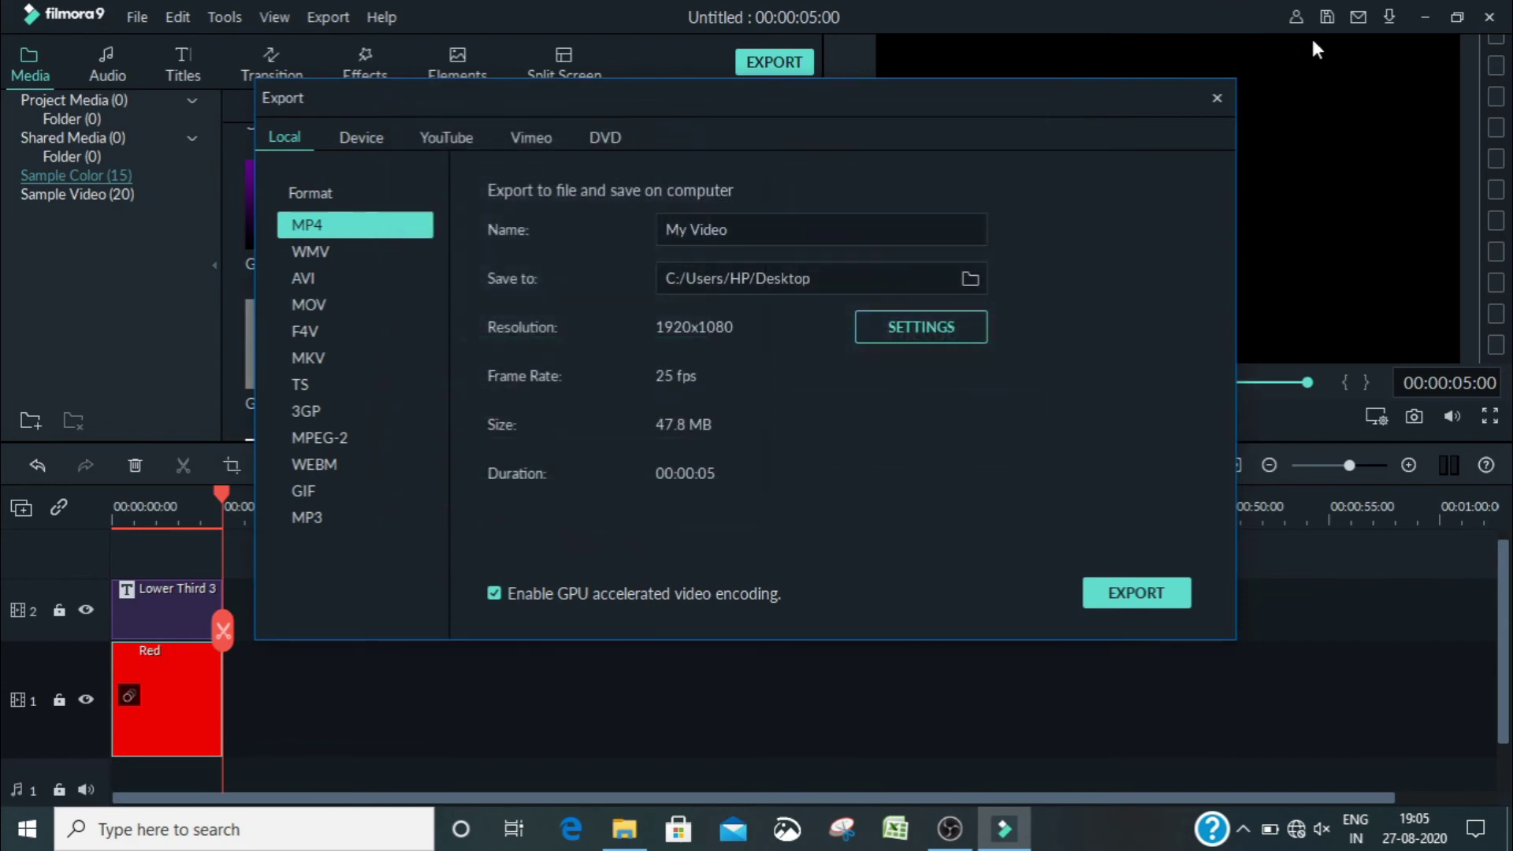
click(1216, 101)
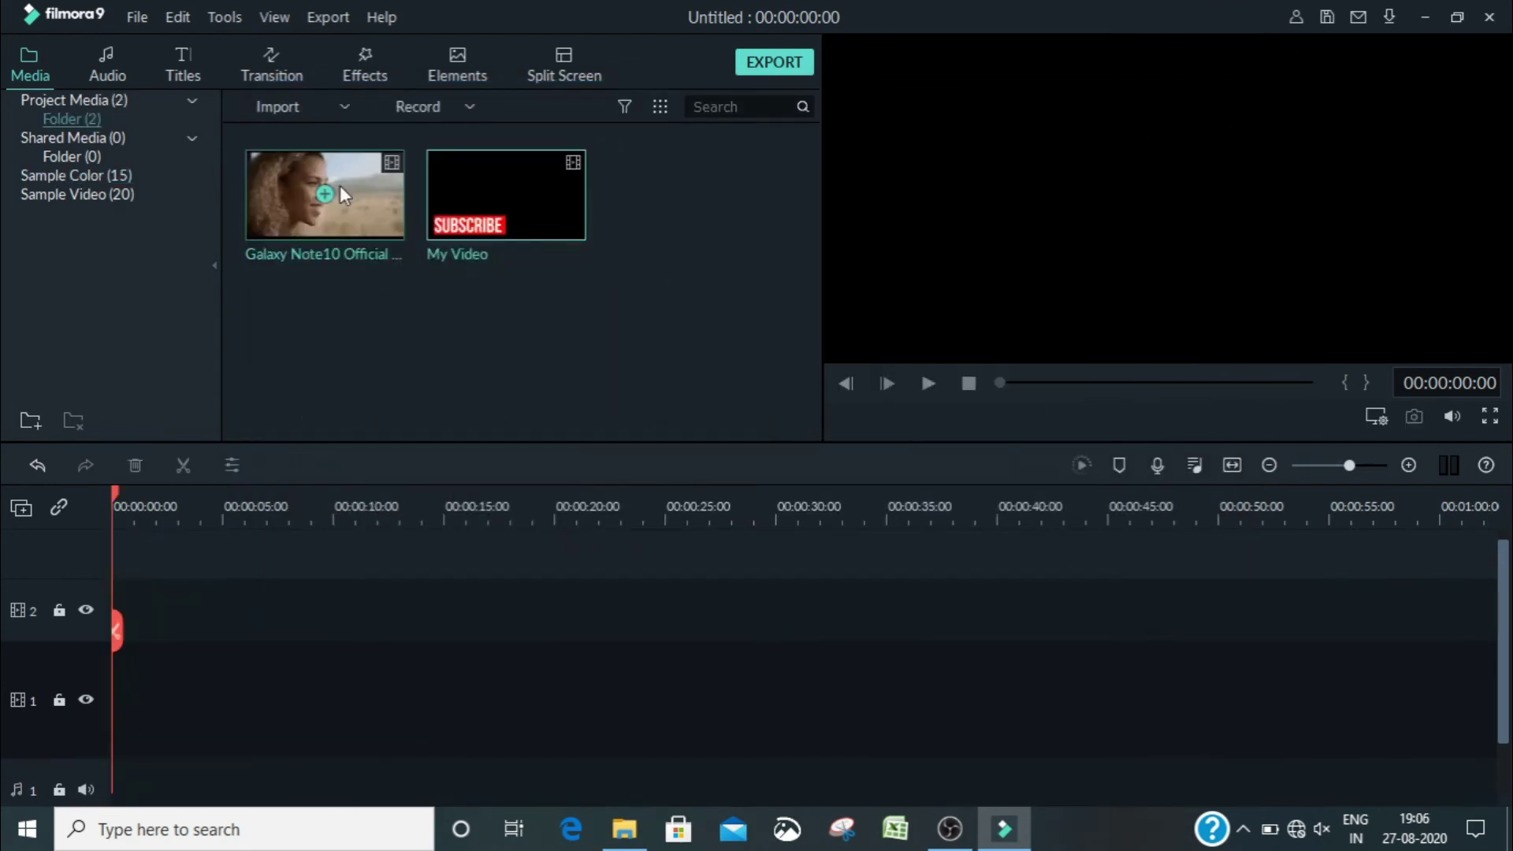
Step: Place the Galaxy Note10 video at the start of track 1 and My Video above it on track 2 at about 15 seconds, previewing the overlap
drag(339, 186, 122, 675)
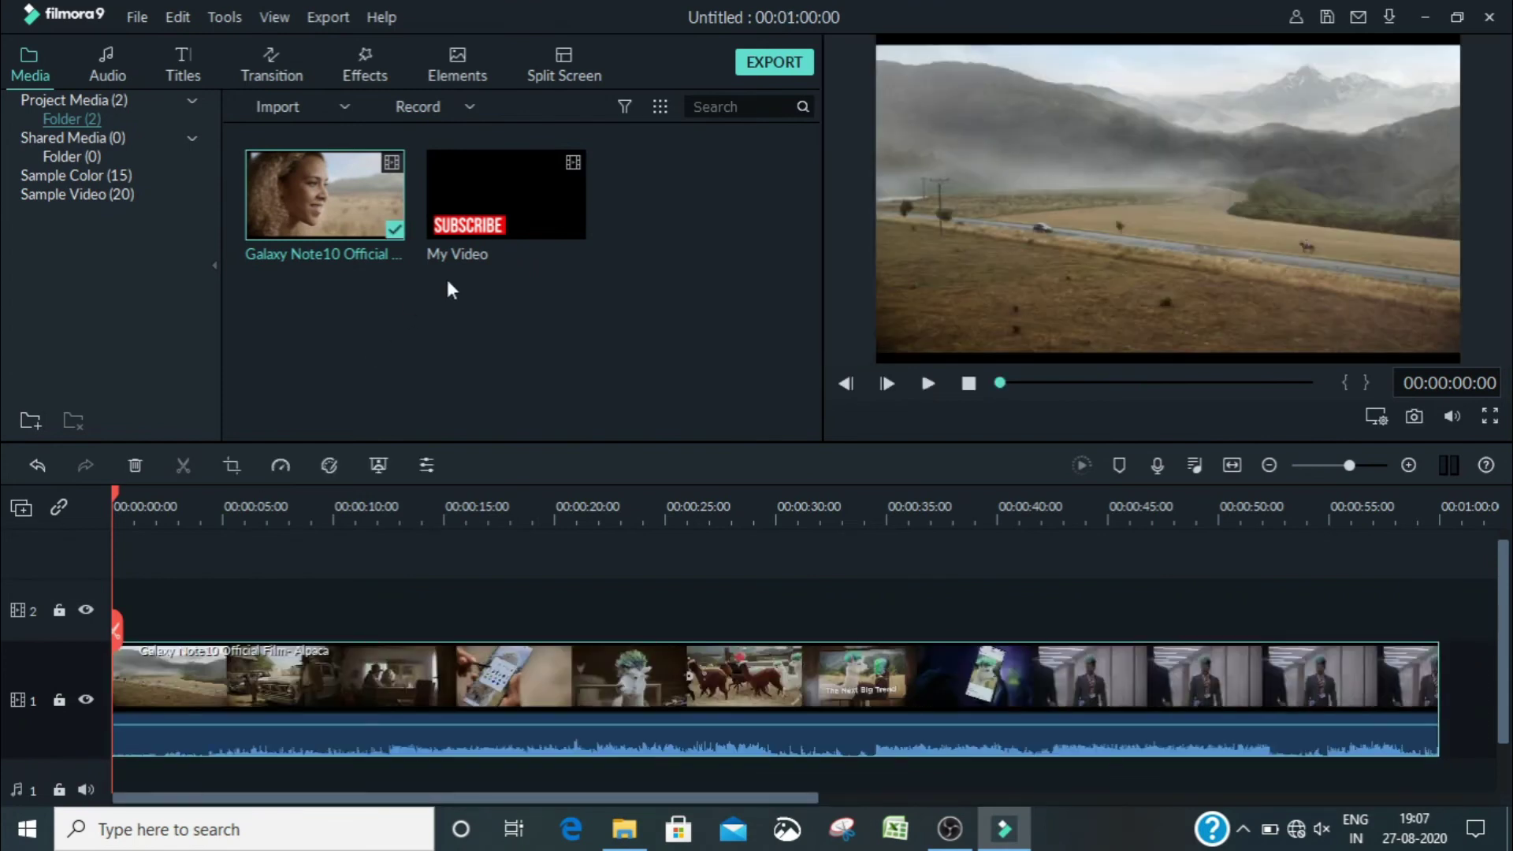
drag(540, 193, 456, 624)
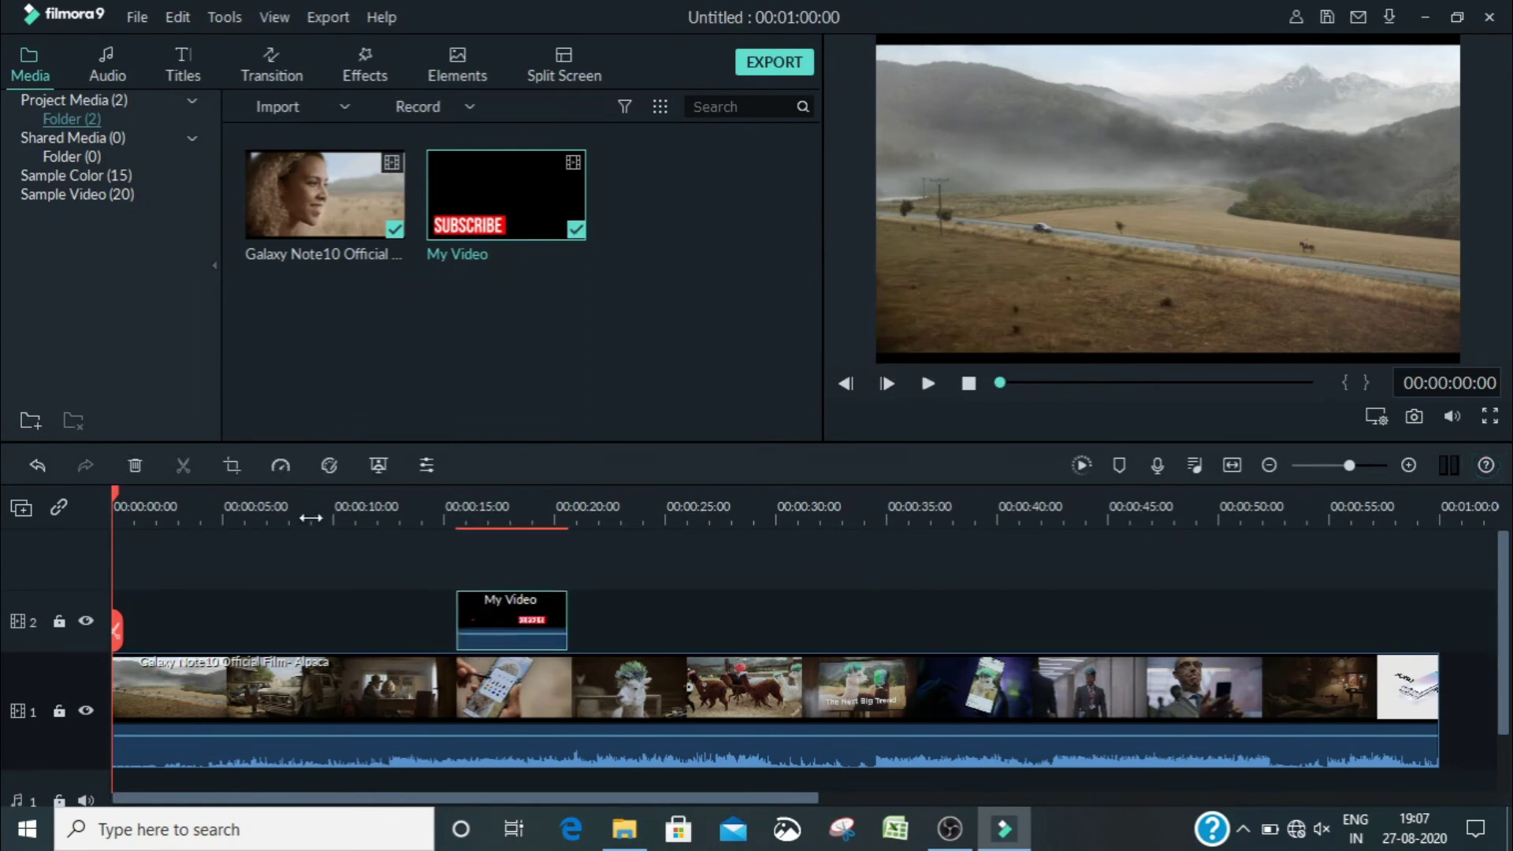
click(404, 508)
key(space)
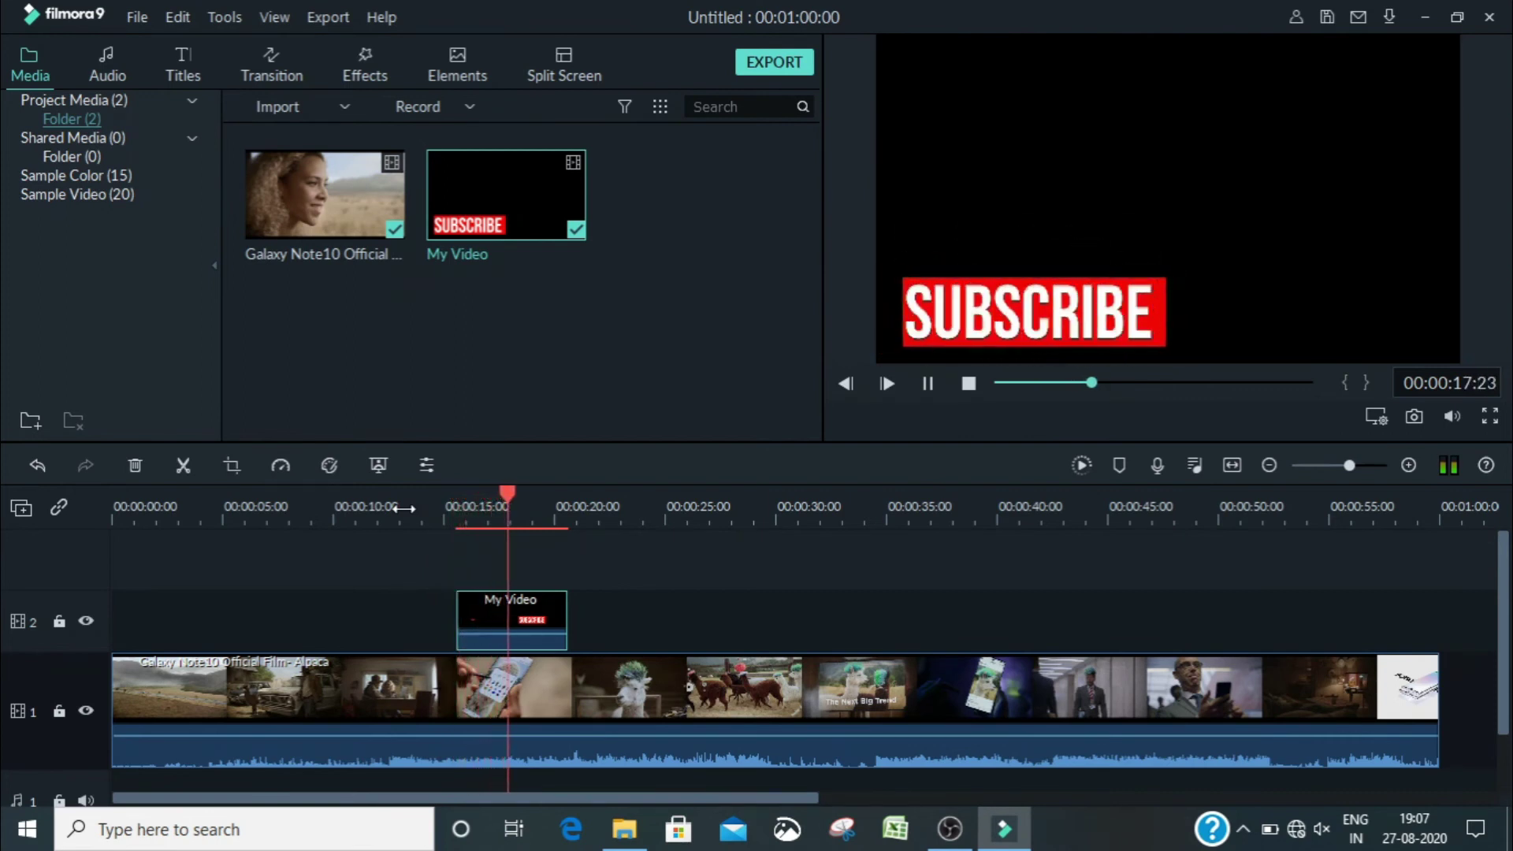
key(space)
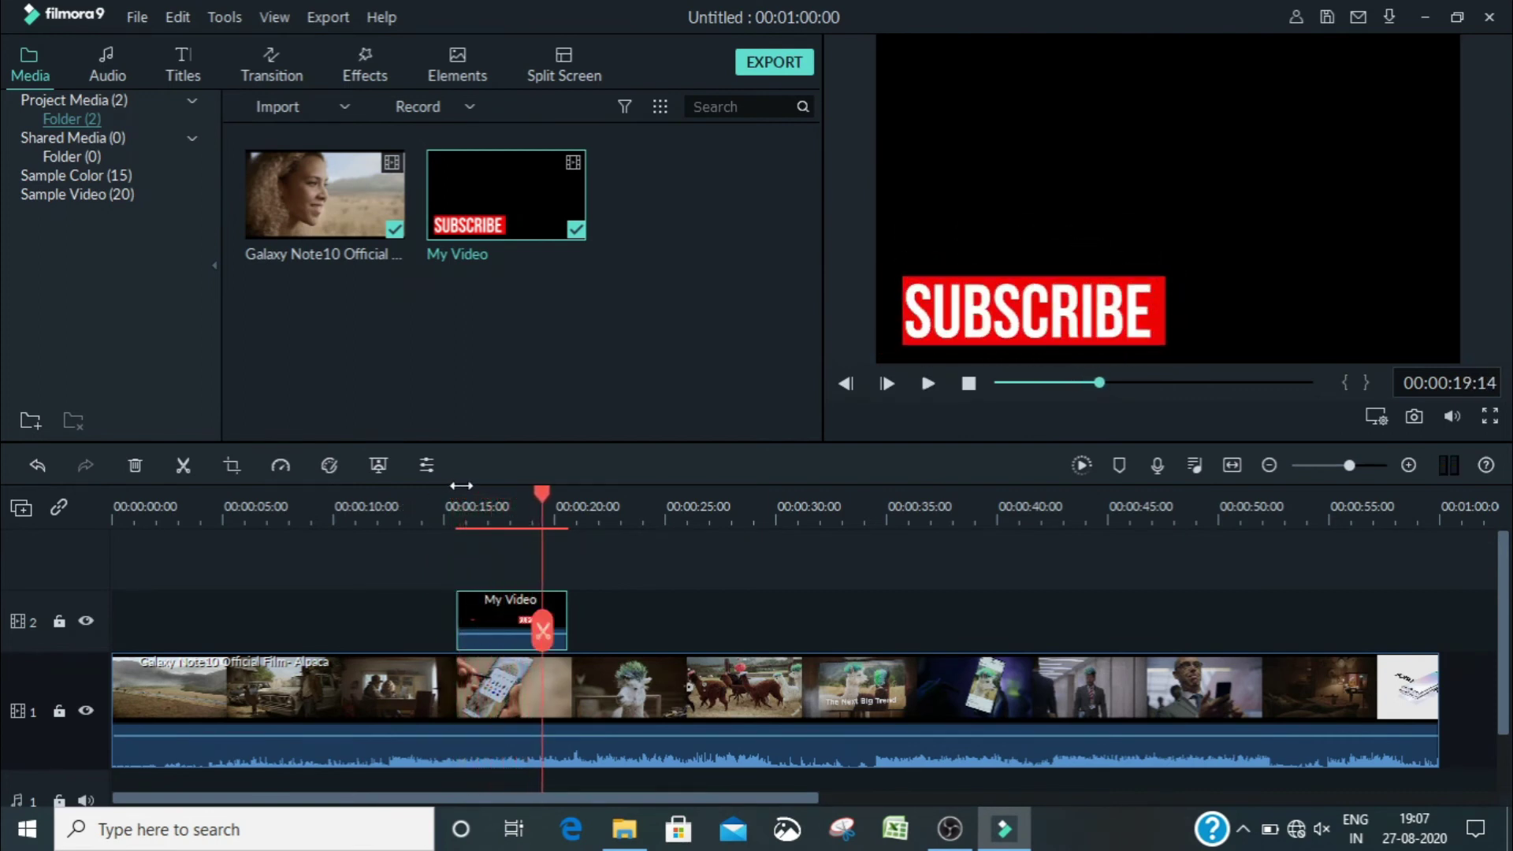
Step: Enable Chroma Key on the My Video clip and key out its black background colour
double_click(1125, 144)
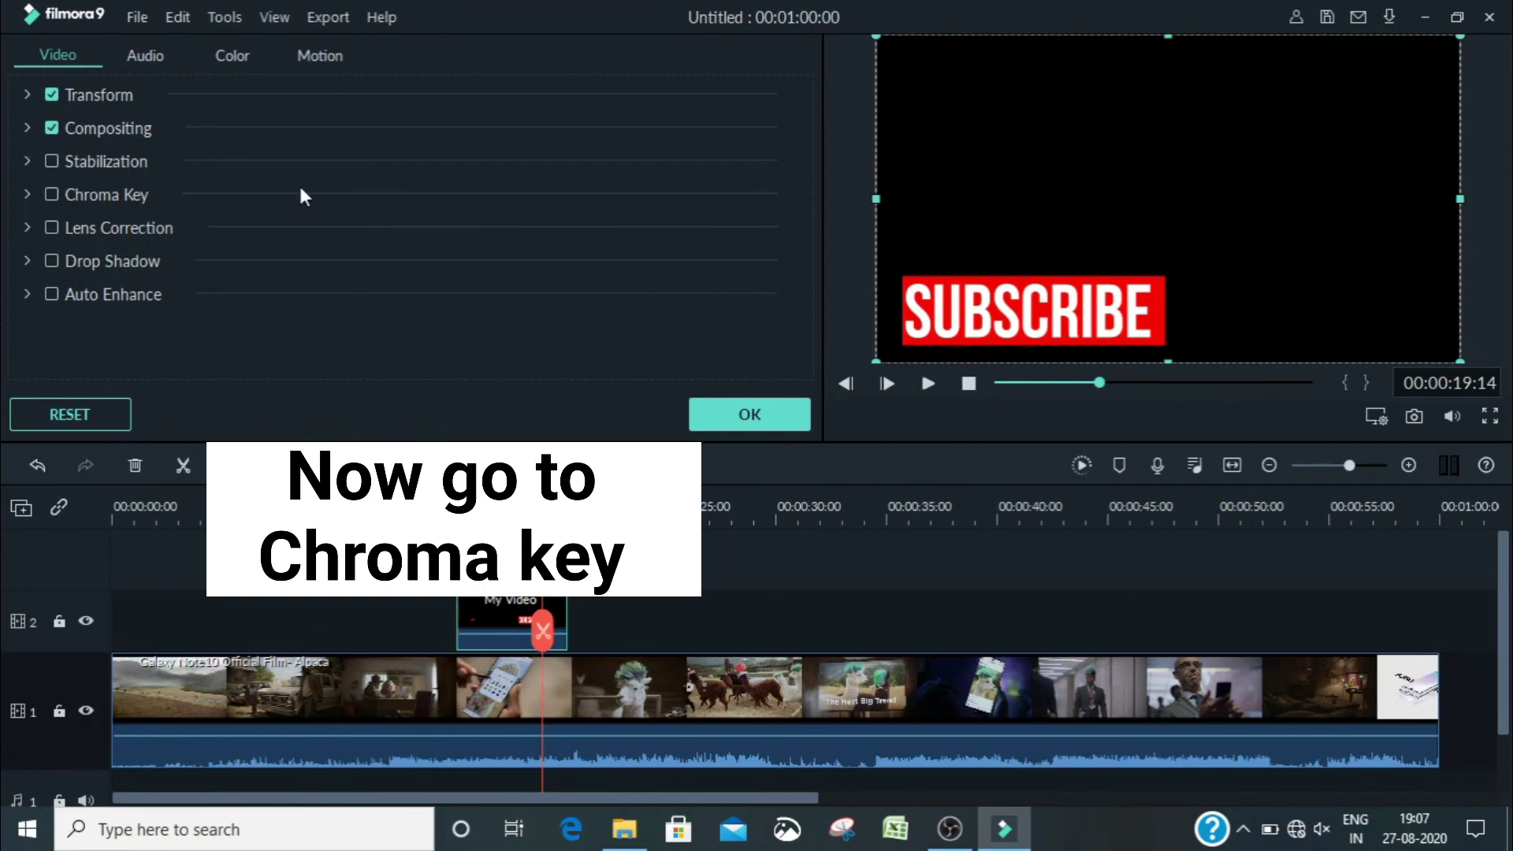
click(69, 191)
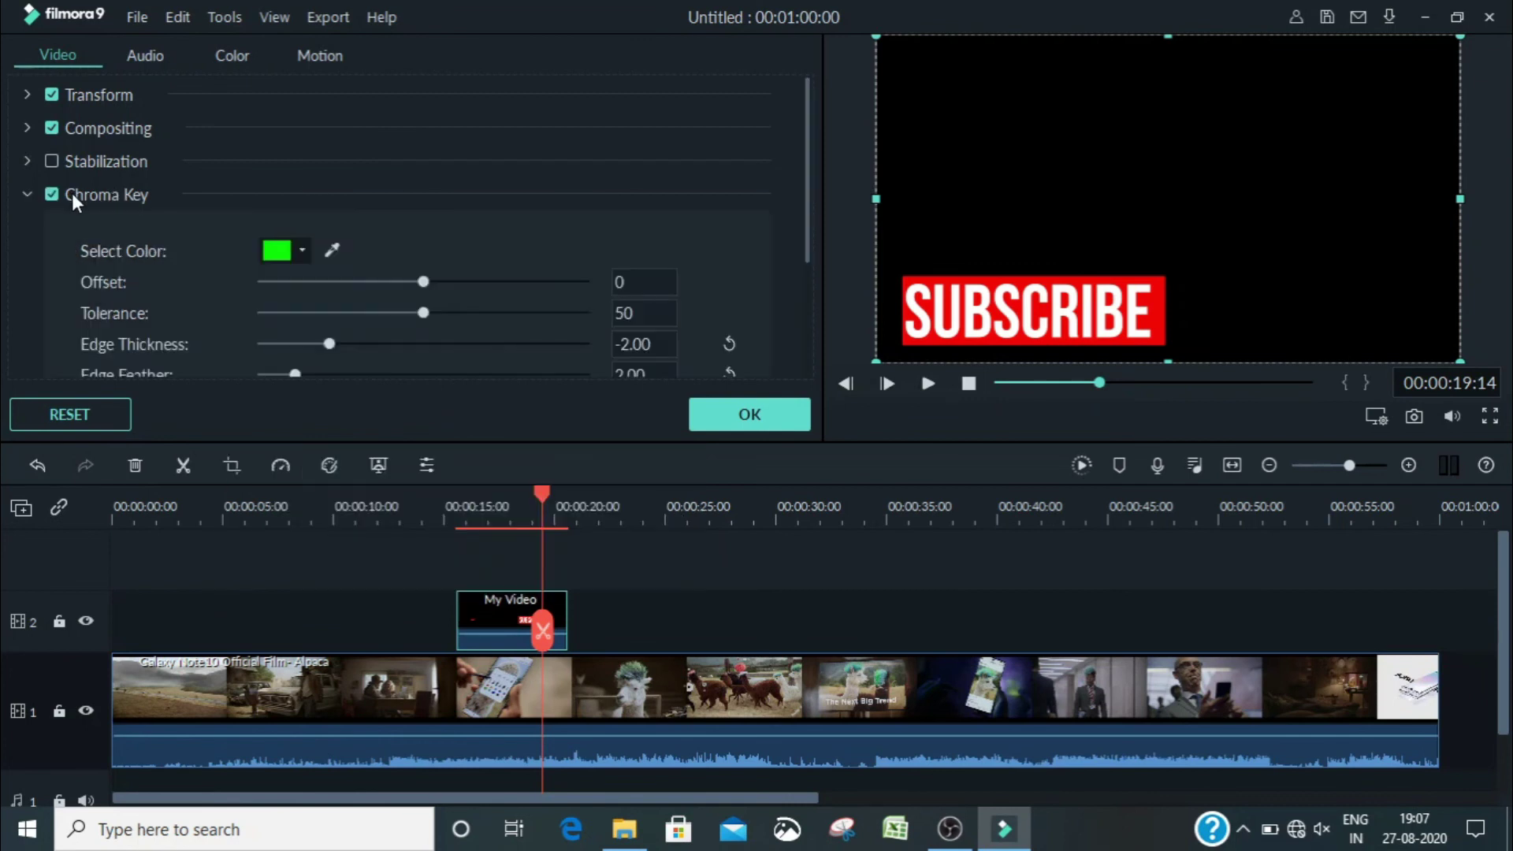
click(336, 250)
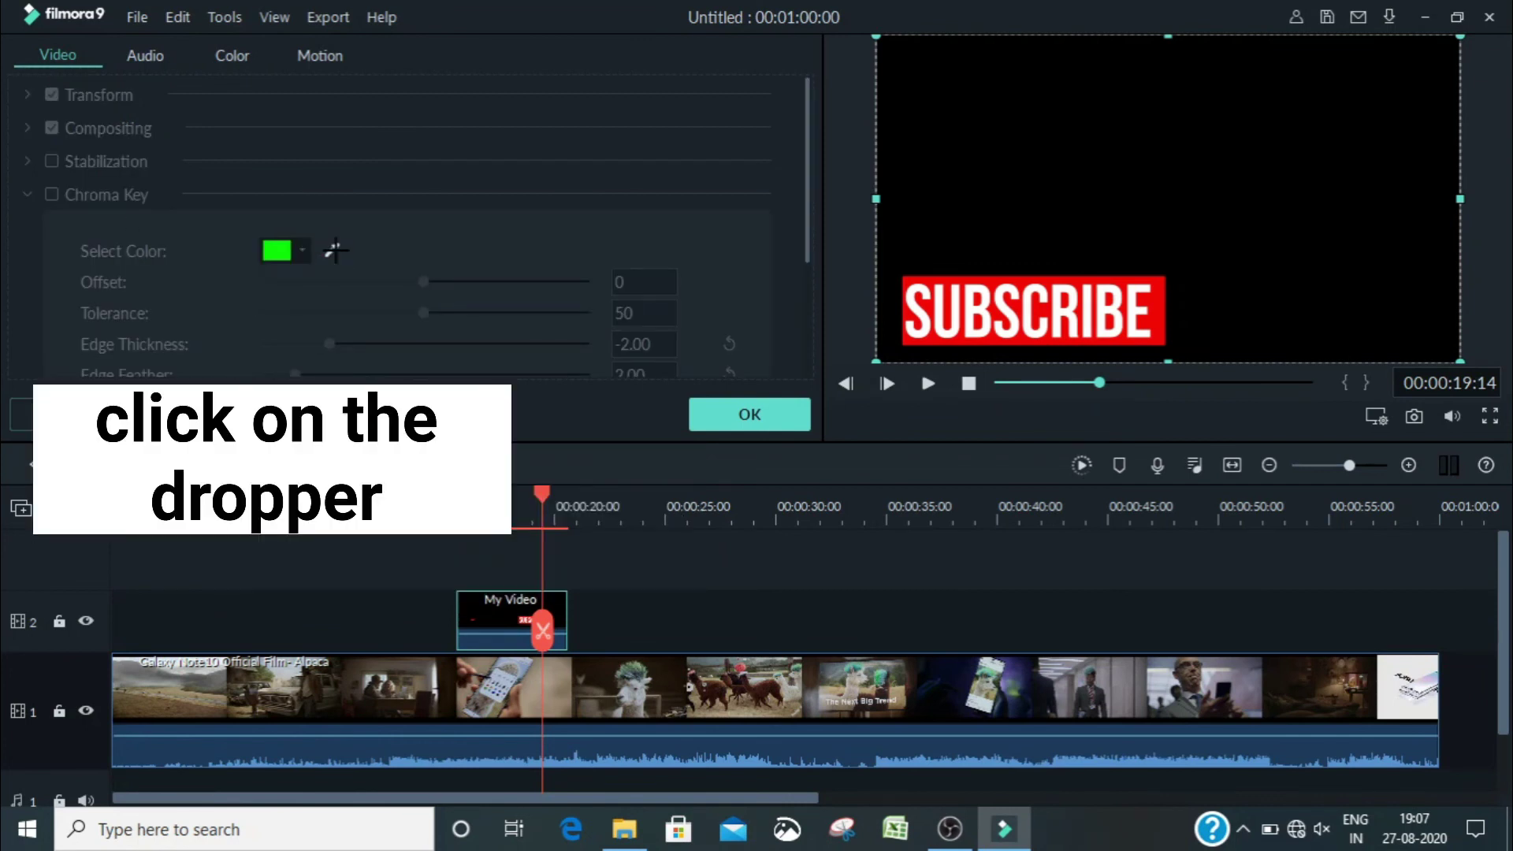
click(906, 236)
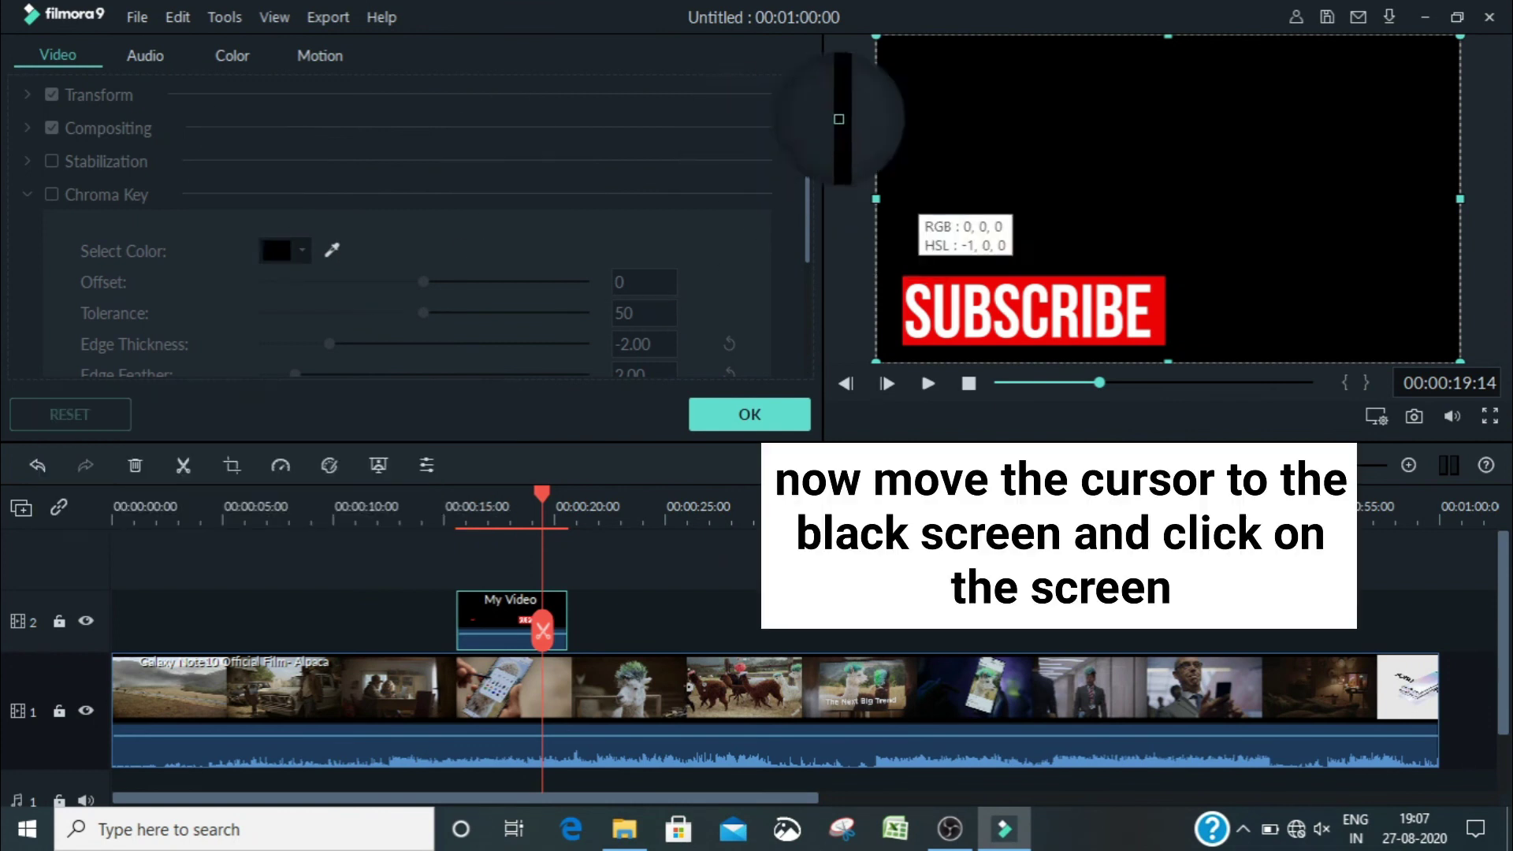
click(1033, 192)
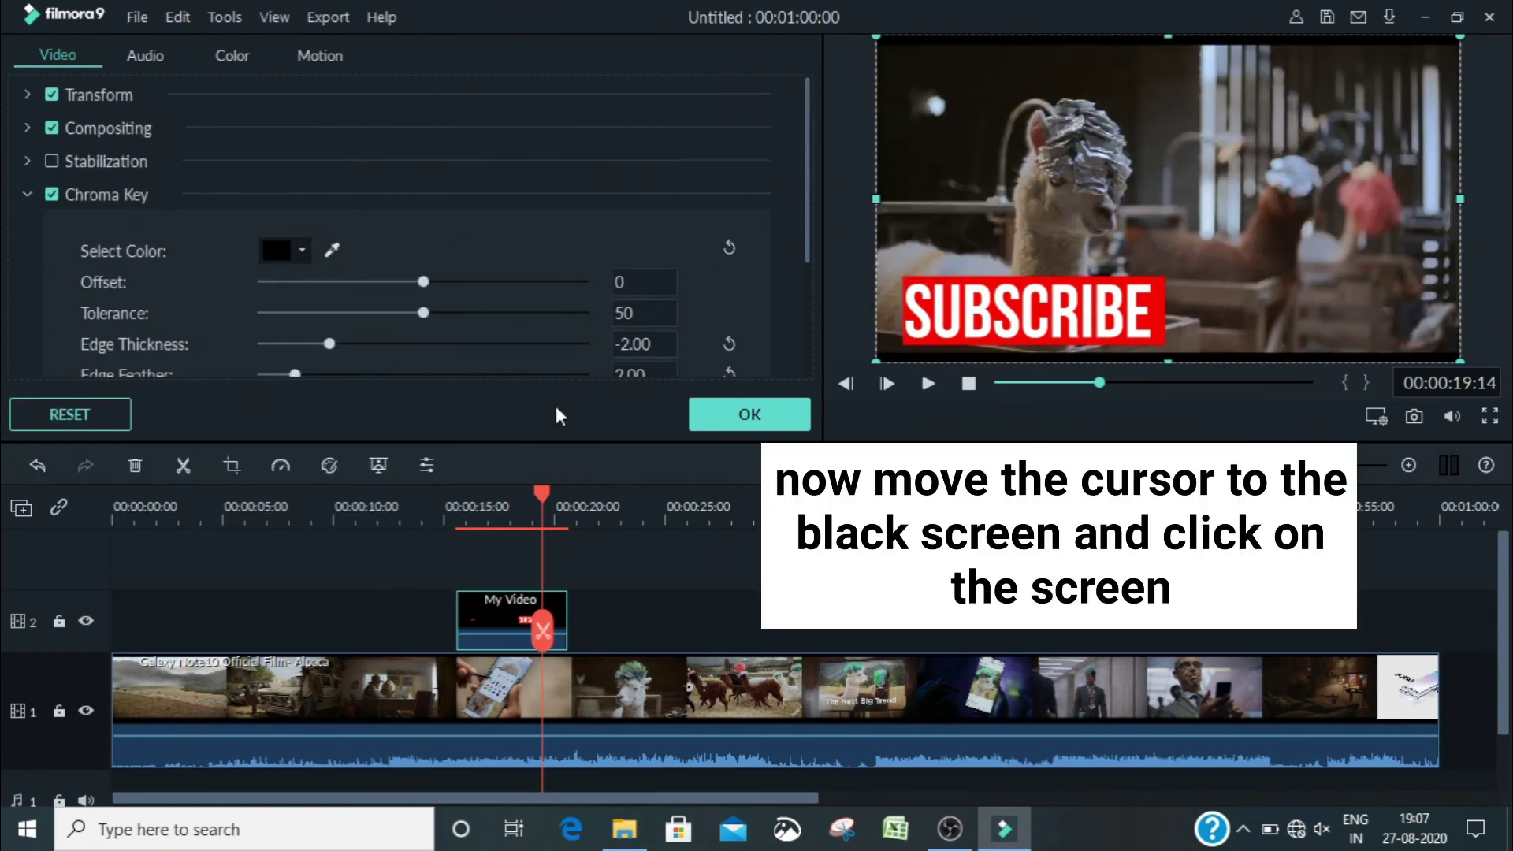
click(747, 417)
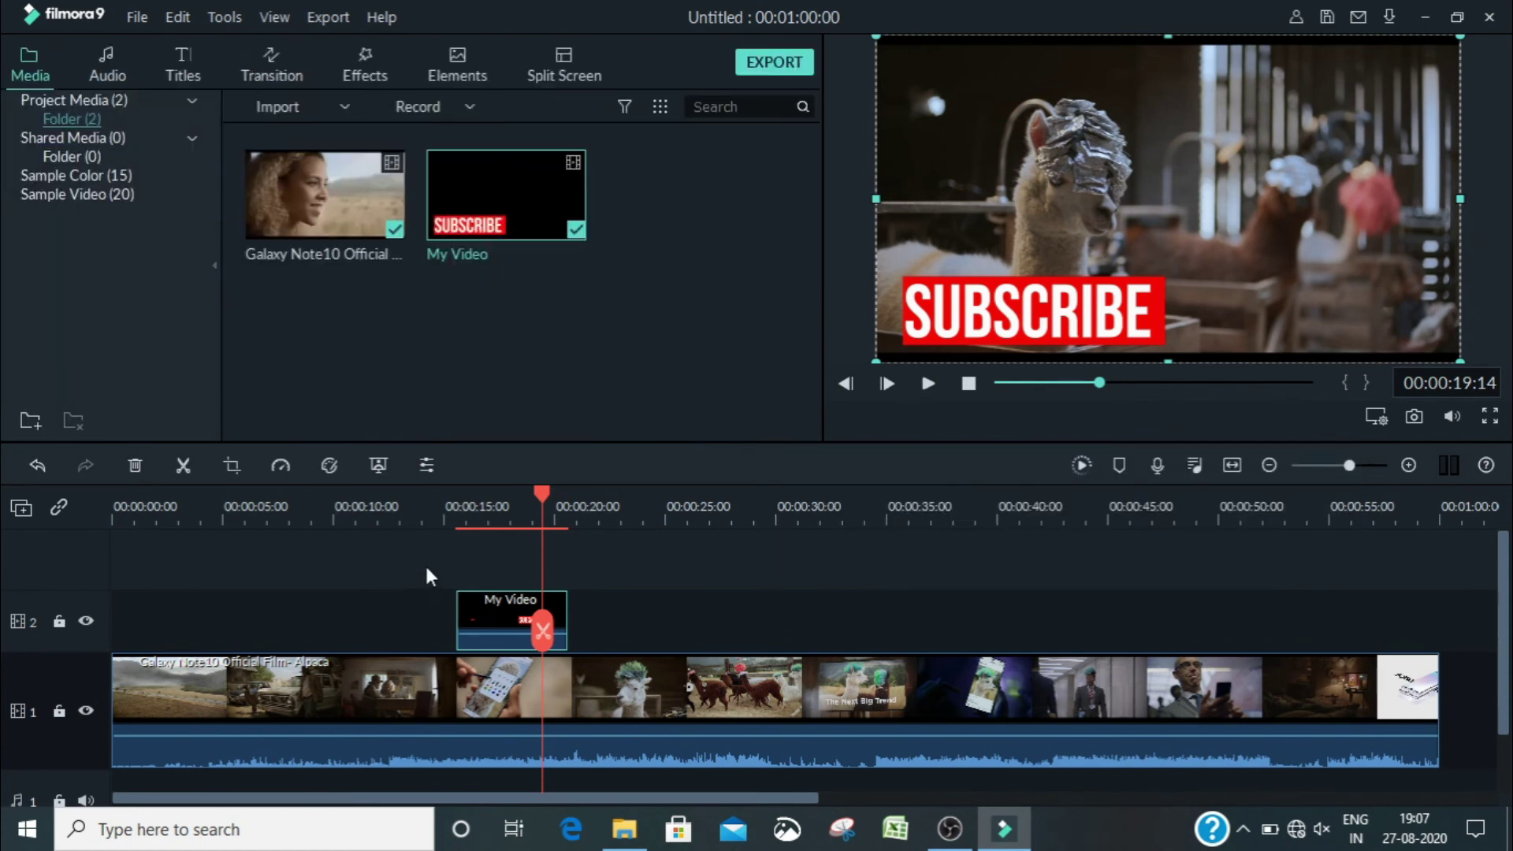
Step: Play back the timeline from about 14 seconds to check the keyed SUBSCRIBE overlay on the footage
drag(545, 486, 424, 484)
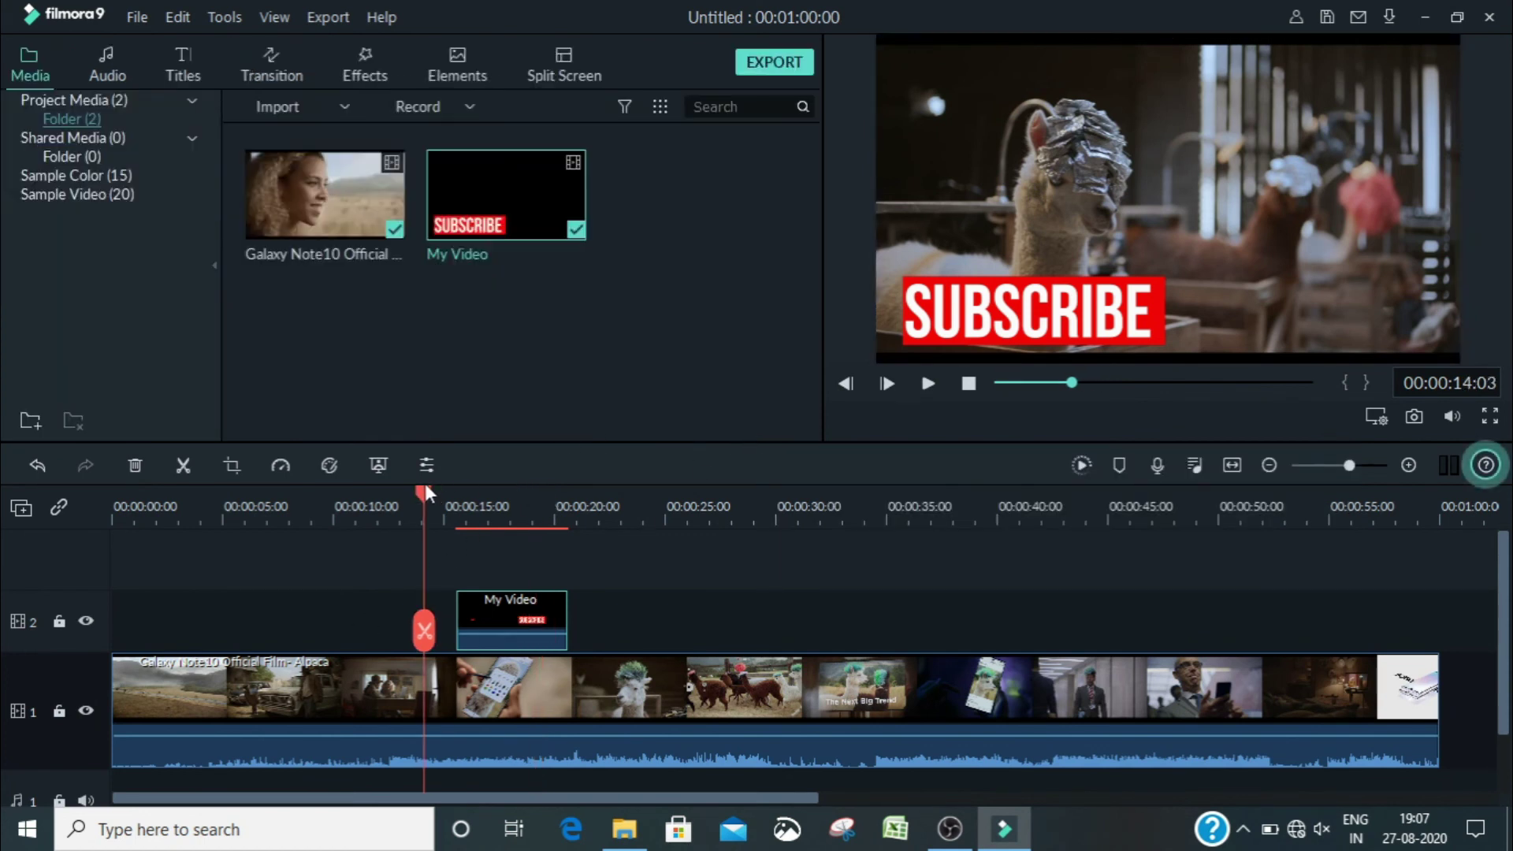
key(space)
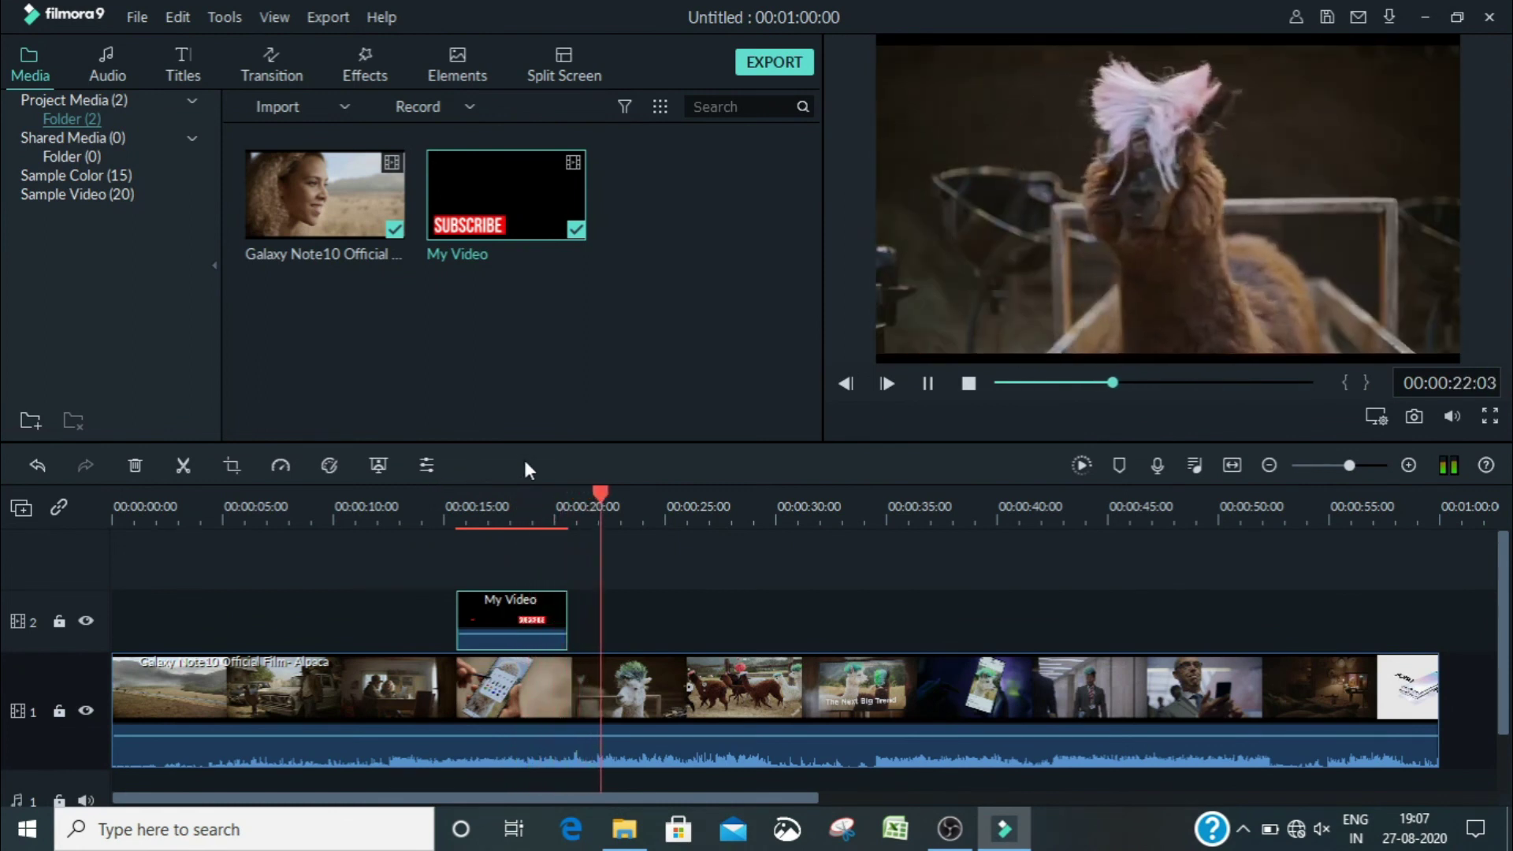
key(space)
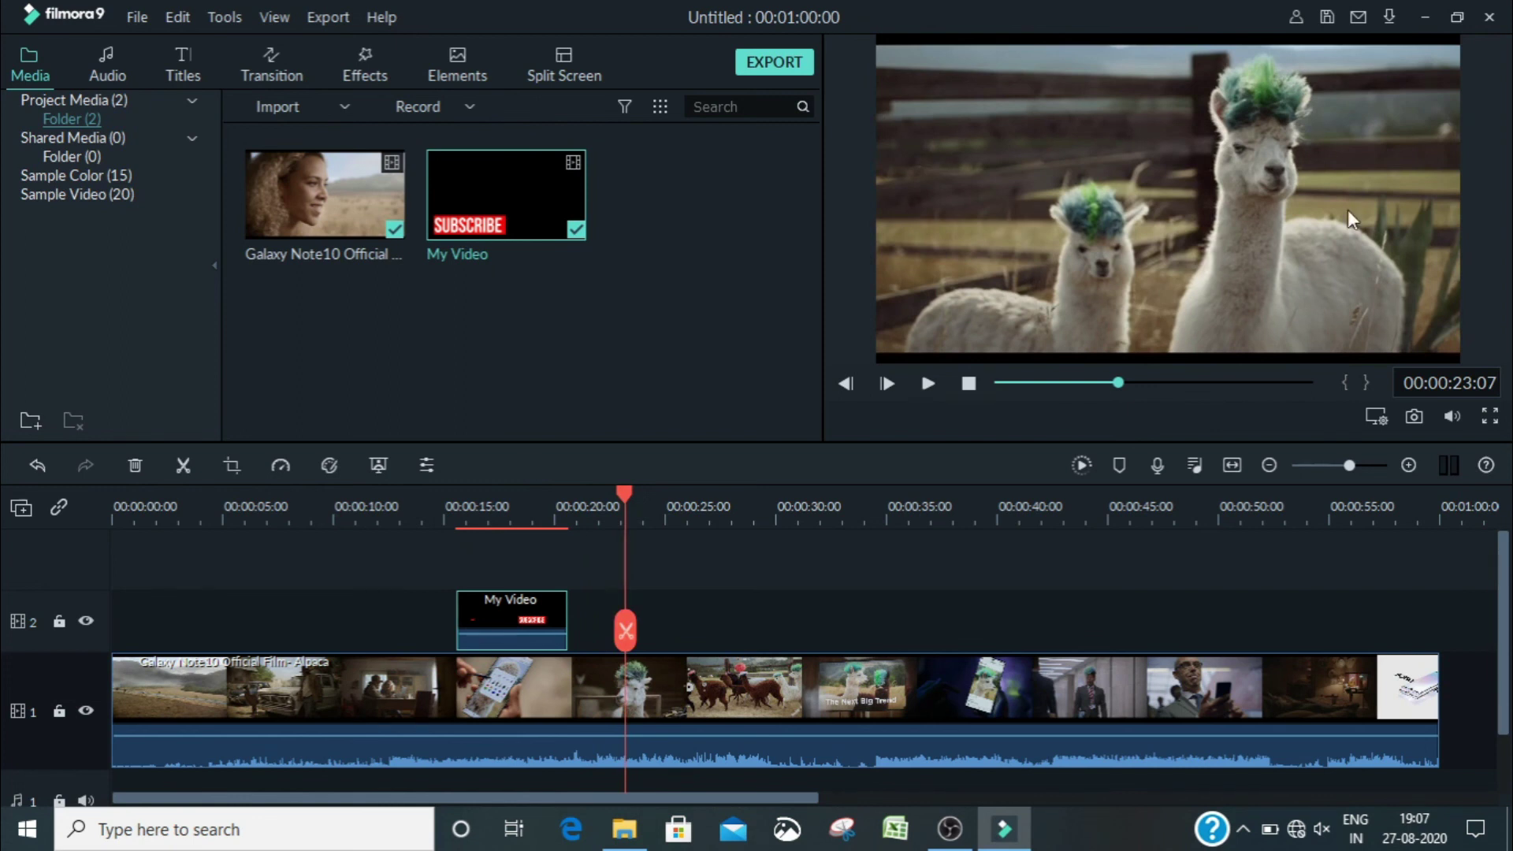